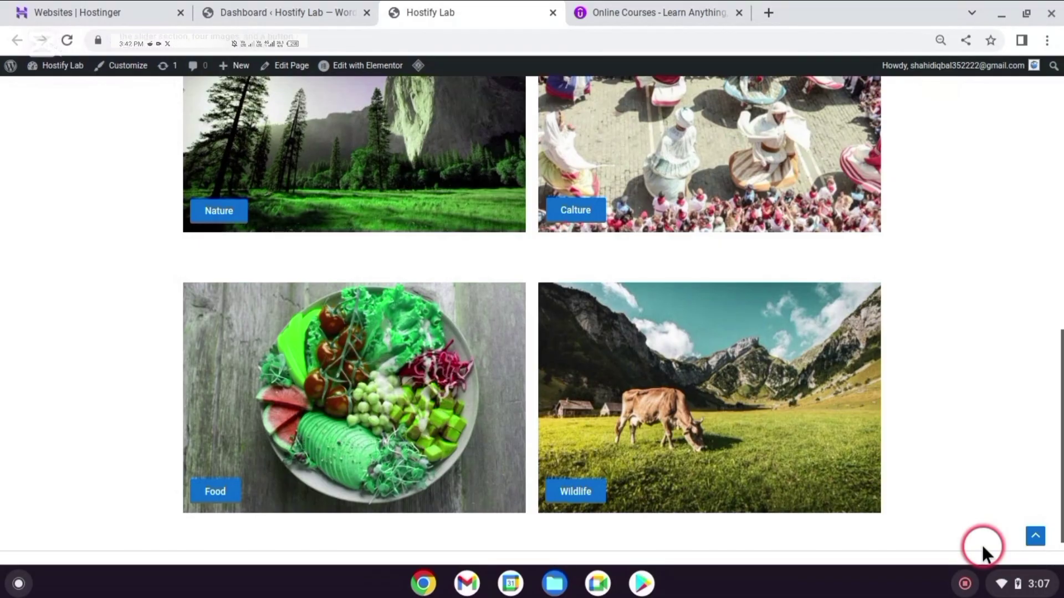
# Step: Switch to the Homepage editor and add a single-column Flexbox container below the Food and Wildlife images
pyautogui.click(266, 7)
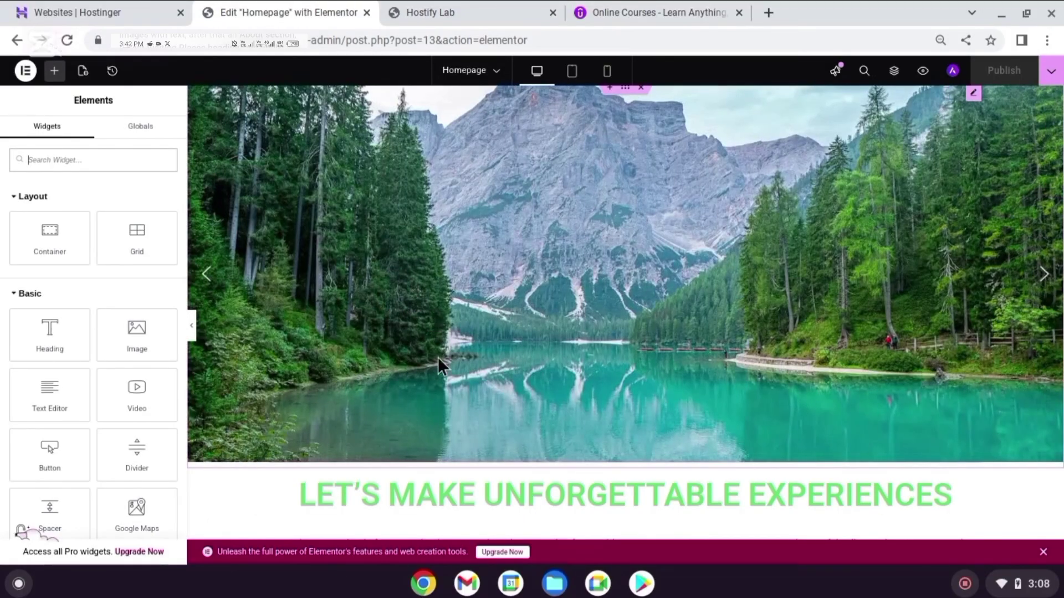
pyautogui.scroll(-15, 995, 225)
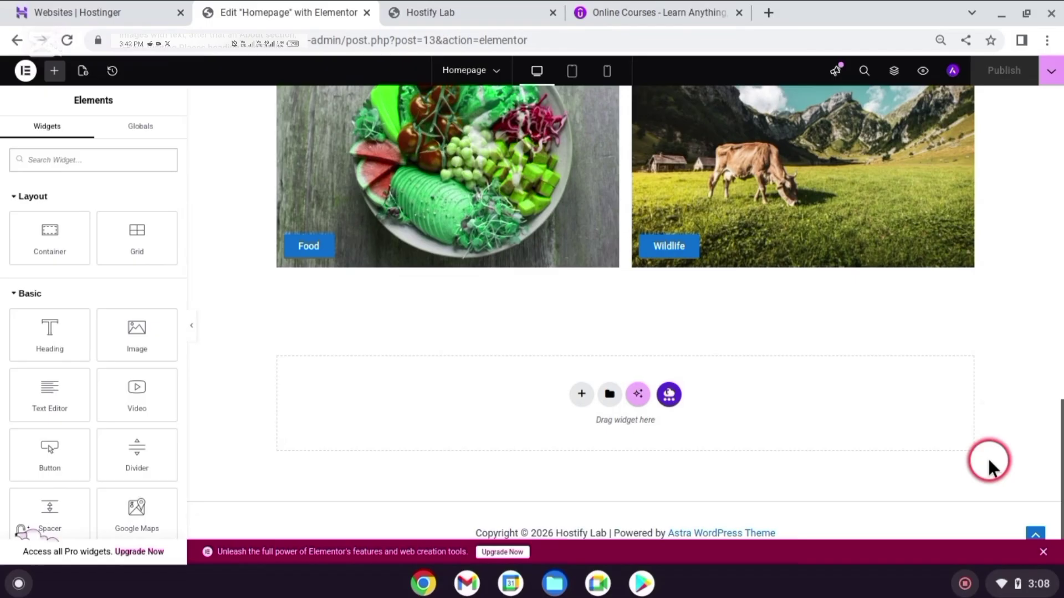
pyautogui.click(581, 394)
pyautogui.click(579, 434)
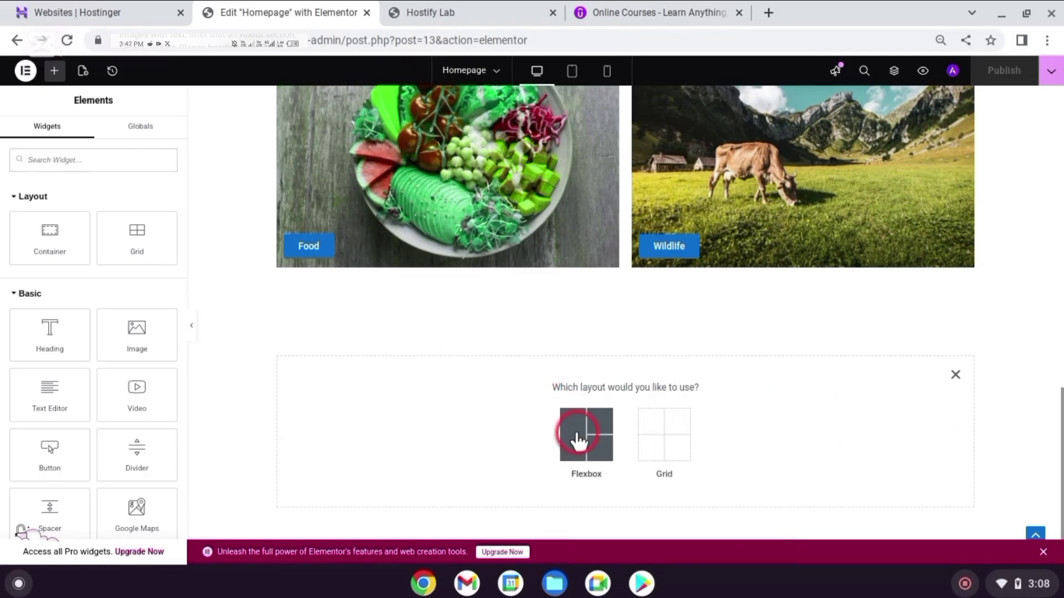
pyautogui.click(456, 424)
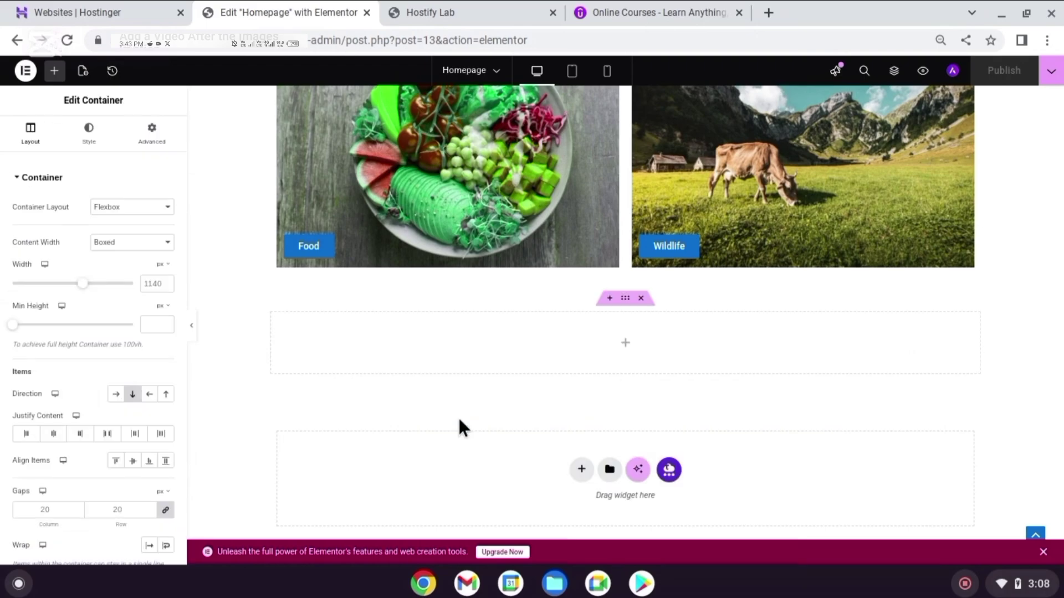
# Step: Place a Video widget in the new container and keep YouTube as its source
pyautogui.click(628, 346)
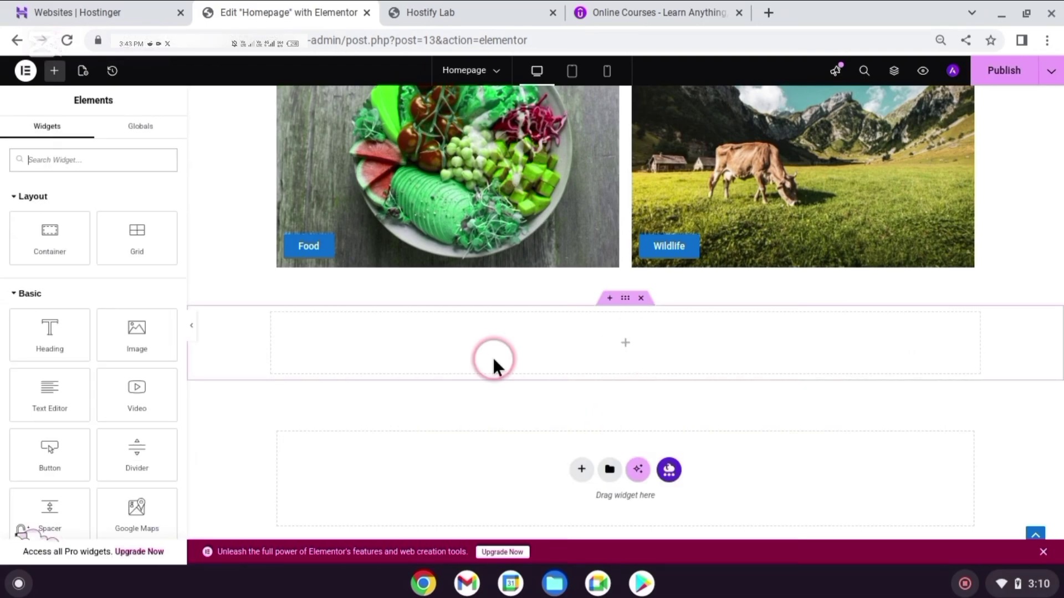
pyautogui.moveTo(140, 391); pyautogui.dragTo(594, 342)
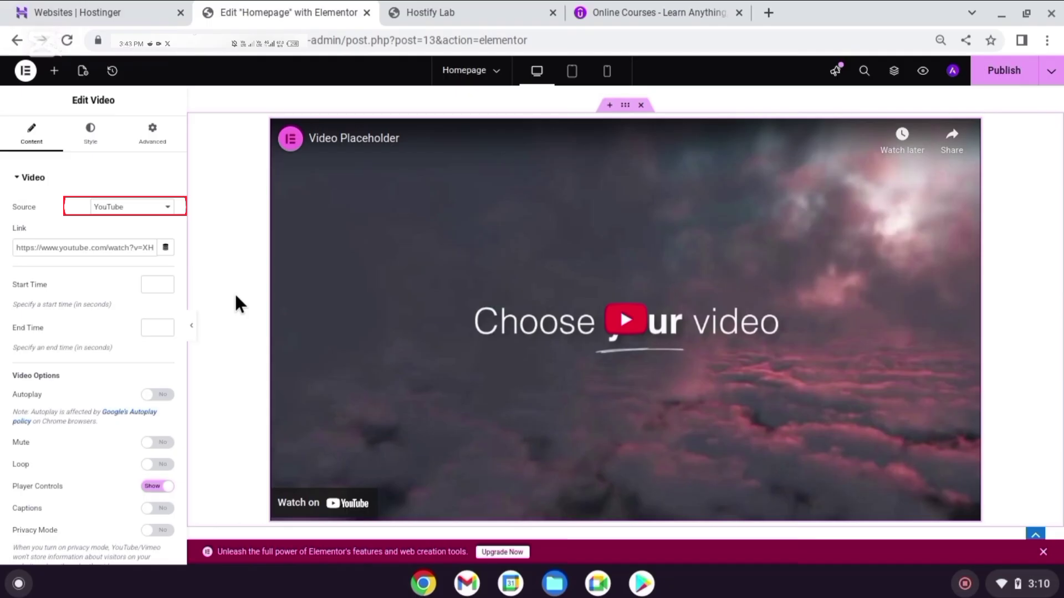
pyautogui.click(168, 211)
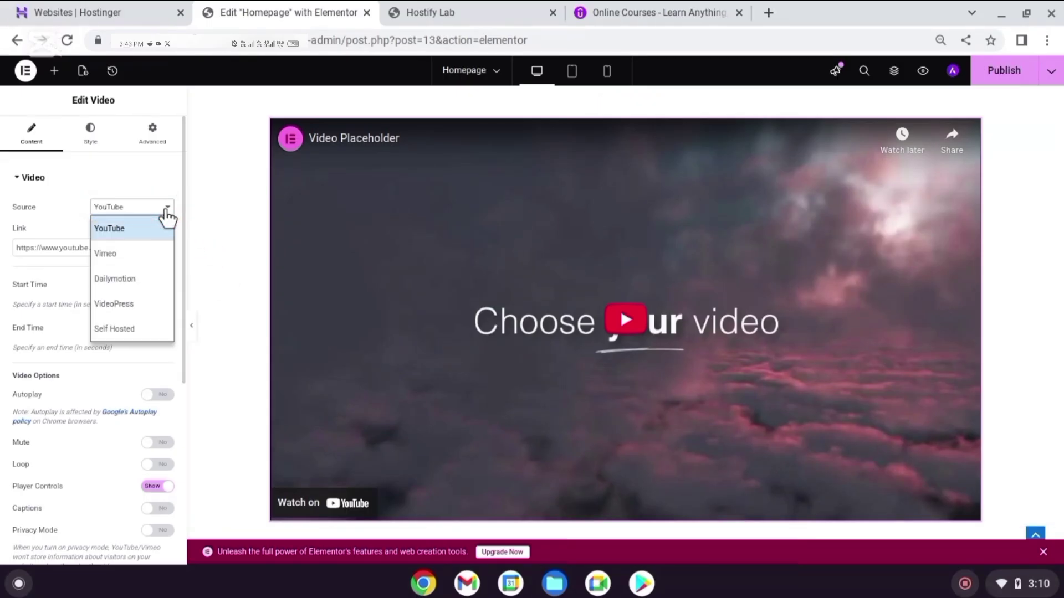
pyautogui.moveTo(167, 216); pyautogui.dragTo(168, 189)
pyautogui.click(201, 203)
# Step: Replace the placeholder video link with the copied YouTube link of the Pakistan travel documentary
pyautogui.scroll(-1, 201, 258)
pyautogui.scroll(-1, 157, 216)
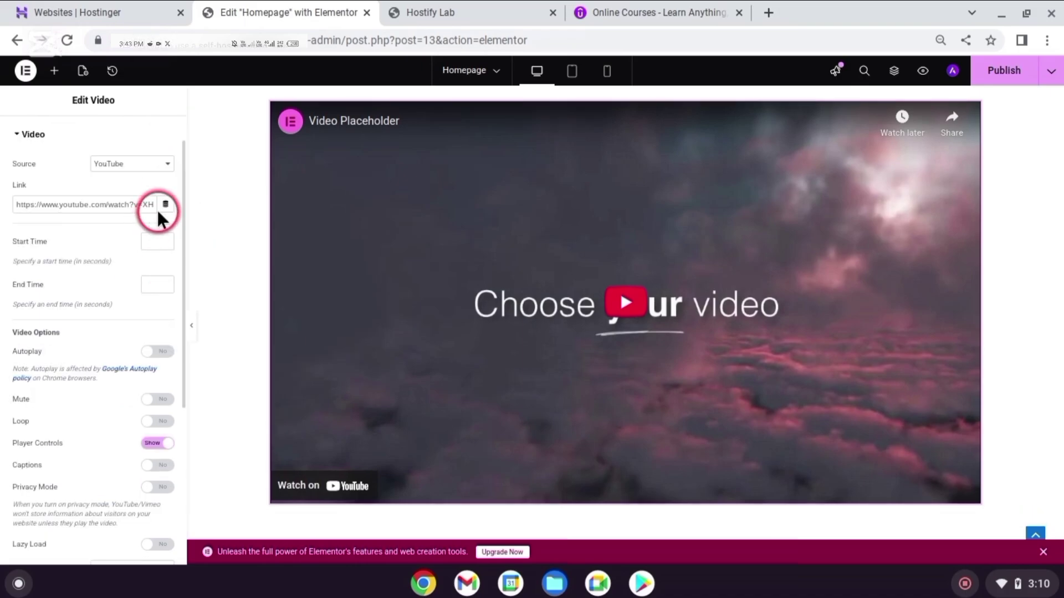
pyautogui.tripleClick(139, 204)
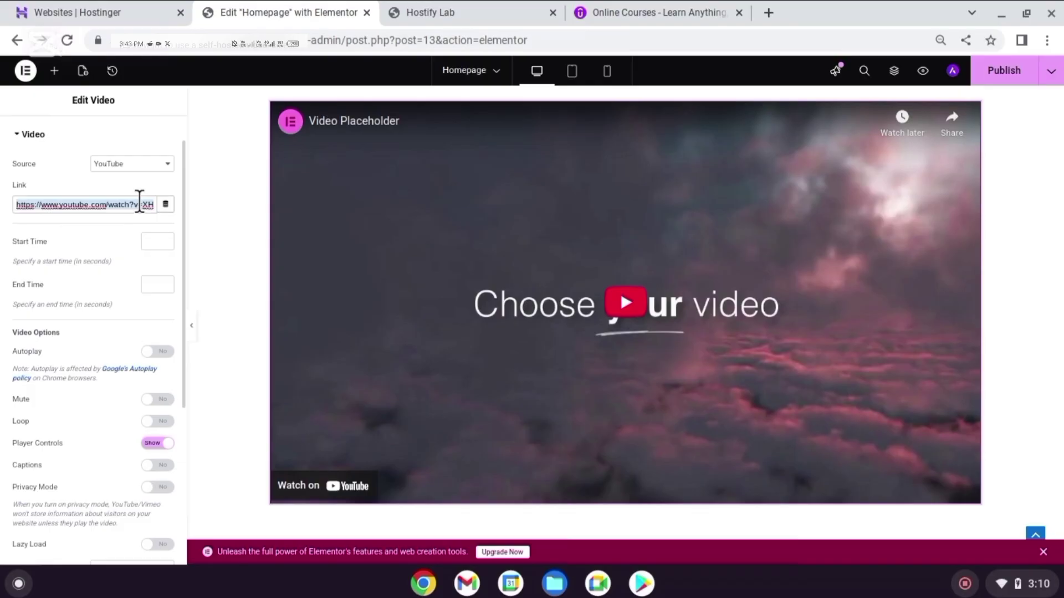
pyautogui.hotkey('ctrl', 'v')
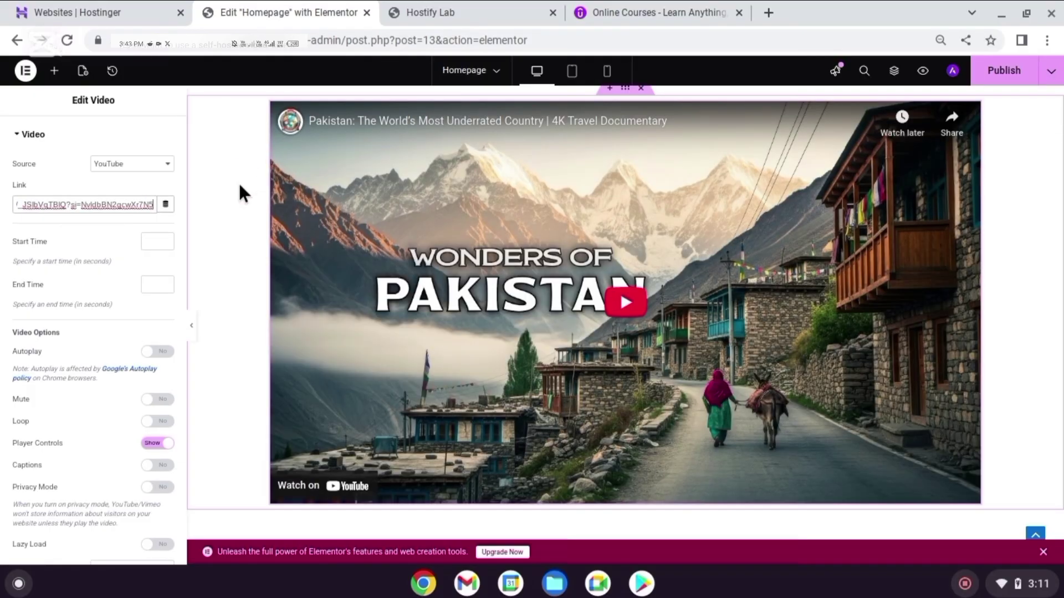
# Step: Turn on Lazy Load for the video
pyautogui.scroll(3, 360, 247)
pyautogui.scroll(-4, 361, 249)
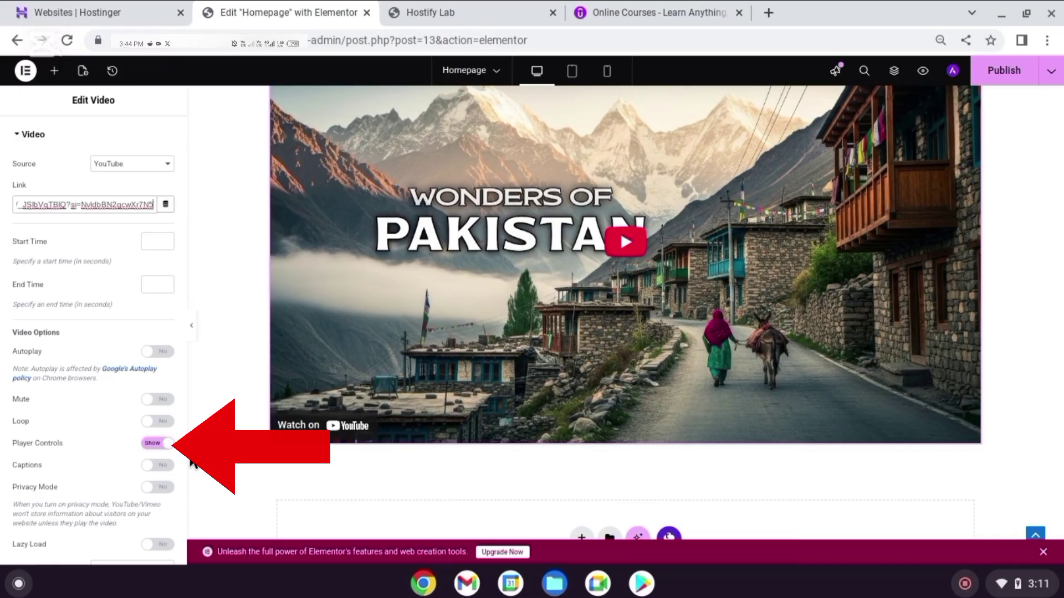
pyautogui.scroll(-2, 122, 488)
pyautogui.click(157, 441)
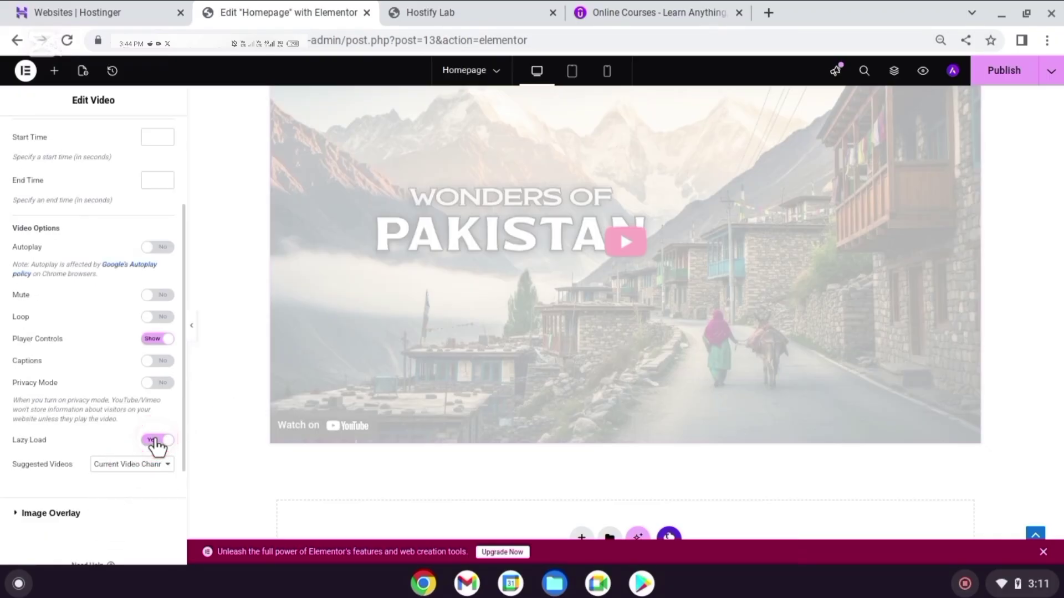
pyautogui.click(144, 458)
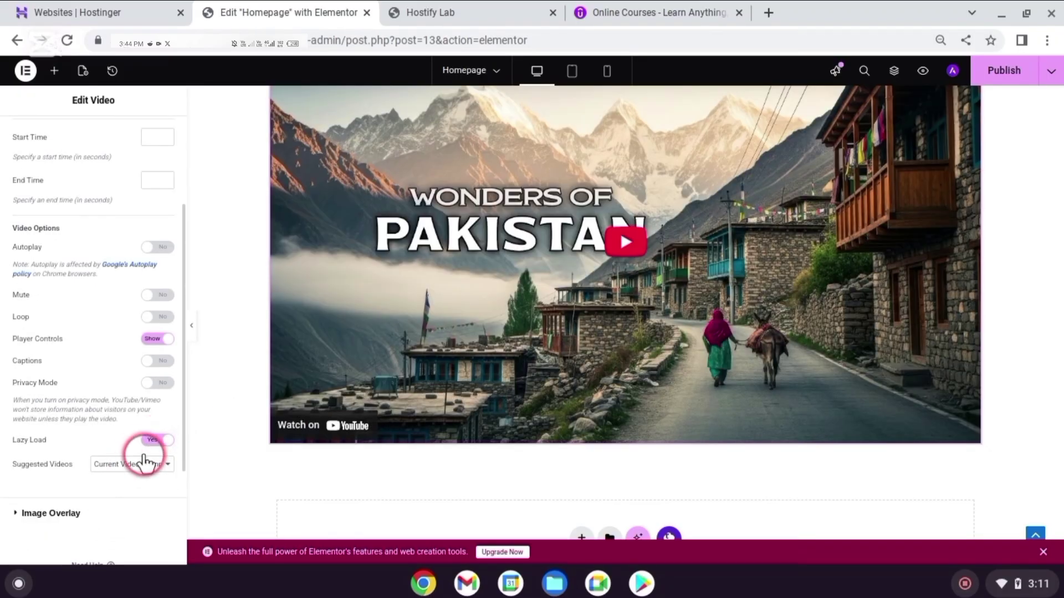
# Step: Preview the page changes and check the video section near the page's end
pyautogui.click(923, 71)
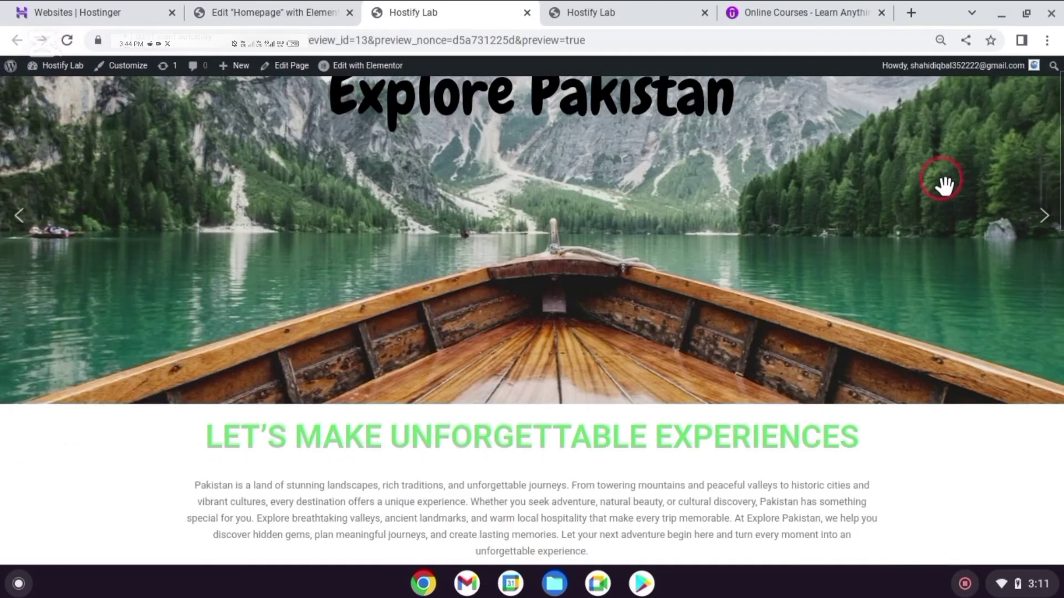
pyautogui.scroll(-10, 941, 183)
pyautogui.scroll(-7, 940, 183)
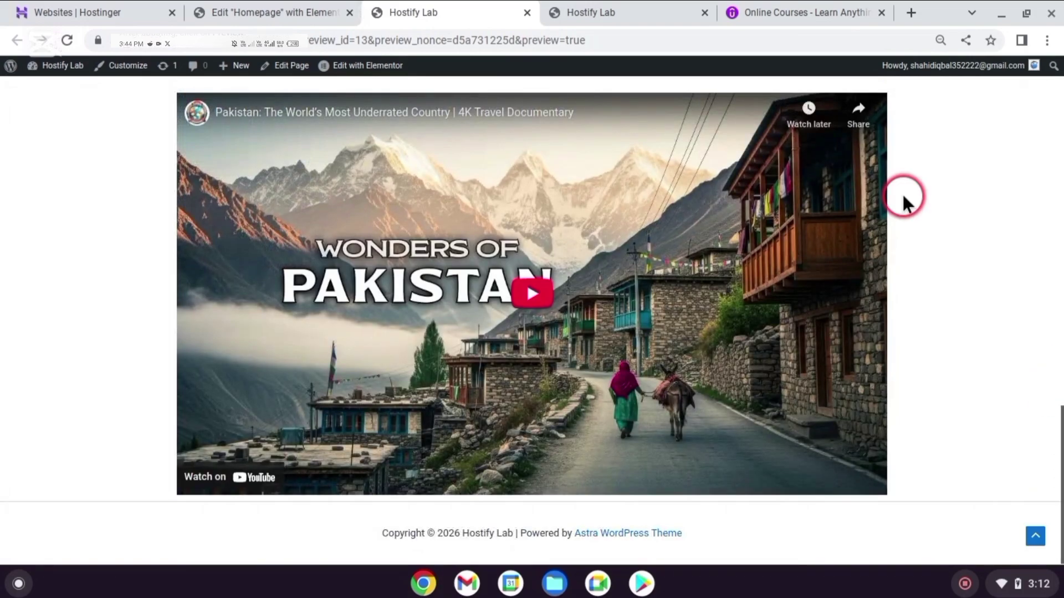
# Step: Return to the Homepage editor and add a two-column Flexbox container below the video
pyautogui.click(324, 11)
pyautogui.scroll(-3, 521, 260)
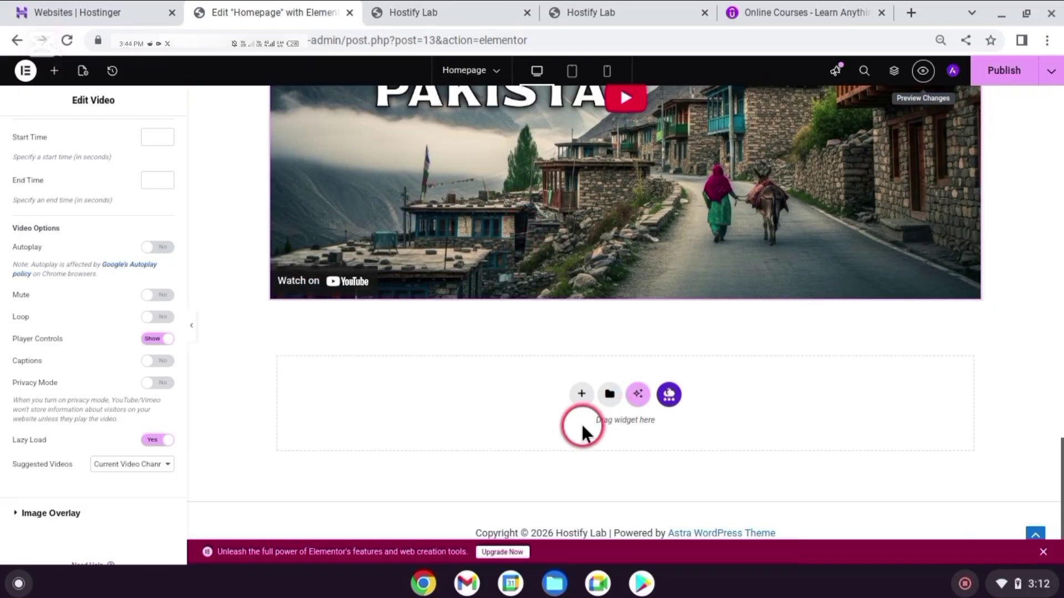
pyautogui.click(569, 400)
pyautogui.click(584, 436)
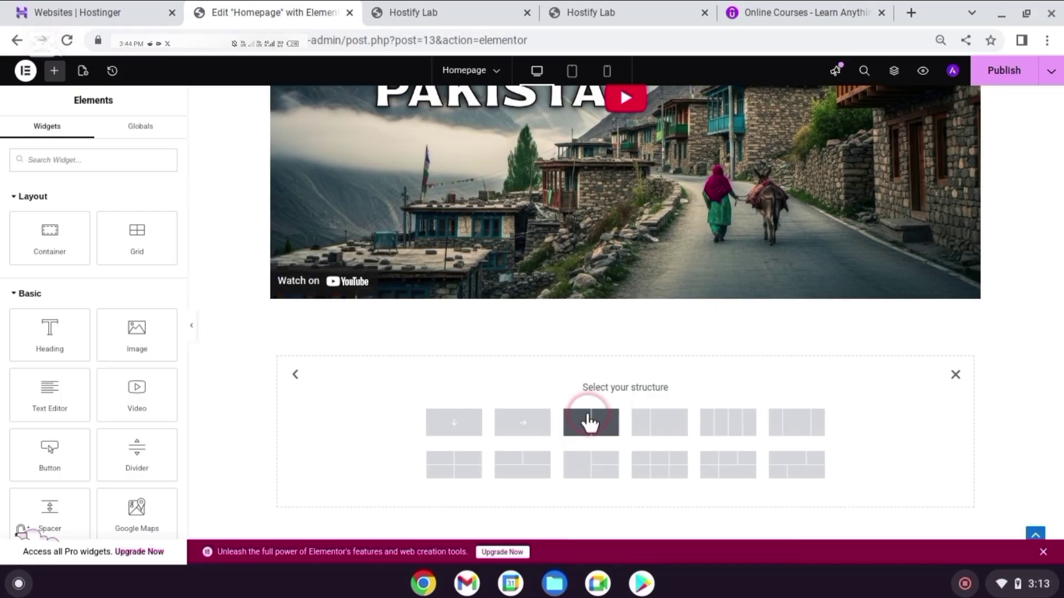
pyautogui.click(590, 422)
pyautogui.click(342, 337)
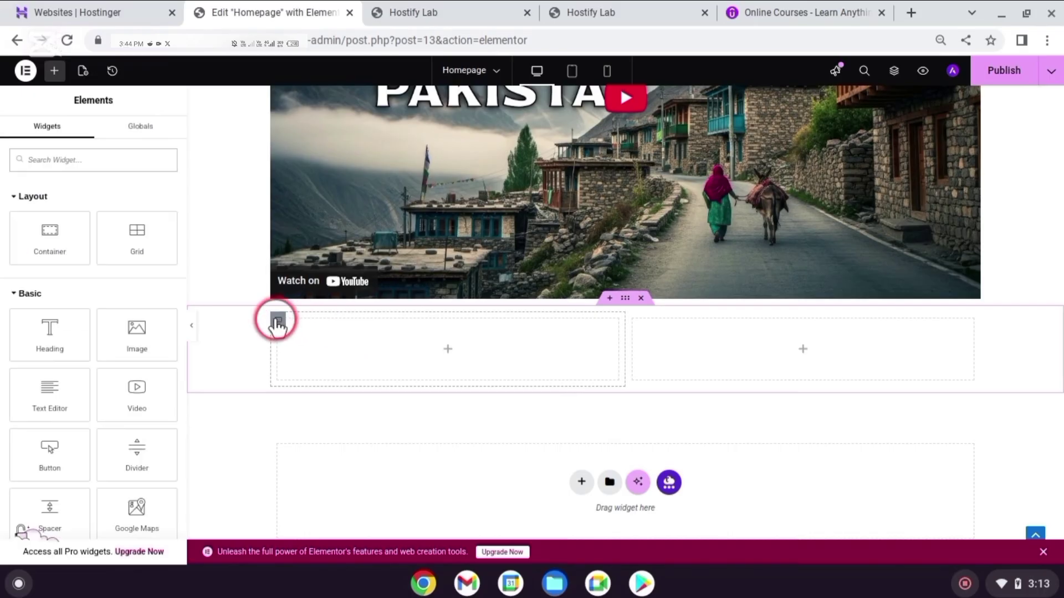
# Step: Duplicate the first column of the new container to make a three-column row
pyautogui.rightClick(278, 320)
pyautogui.click(320, 211)
pyautogui.click(462, 427)
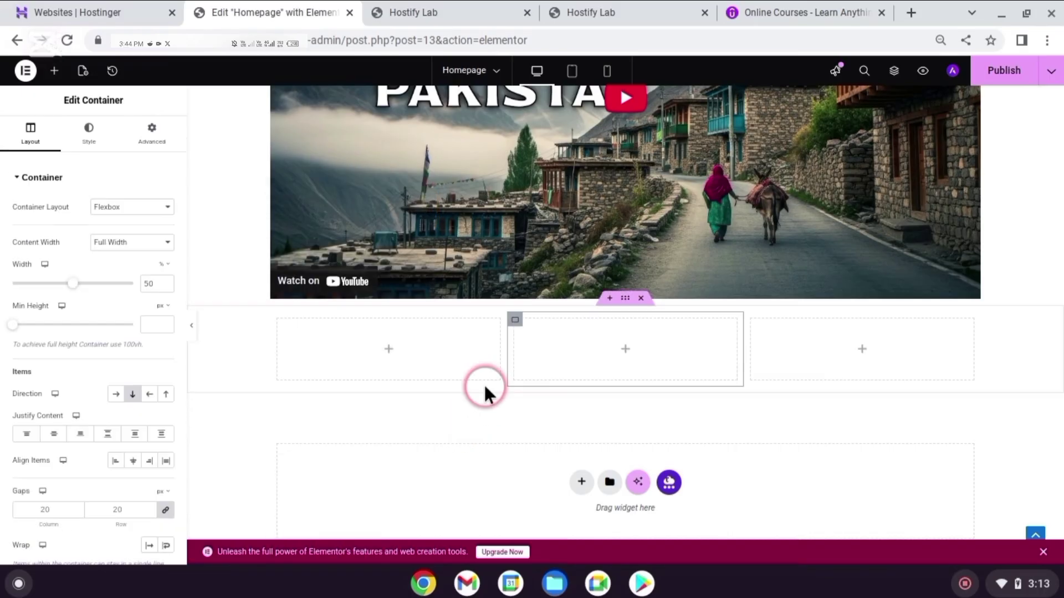
# Step: Place an Image widget in each of the three columns below the video
pyautogui.click(386, 348)
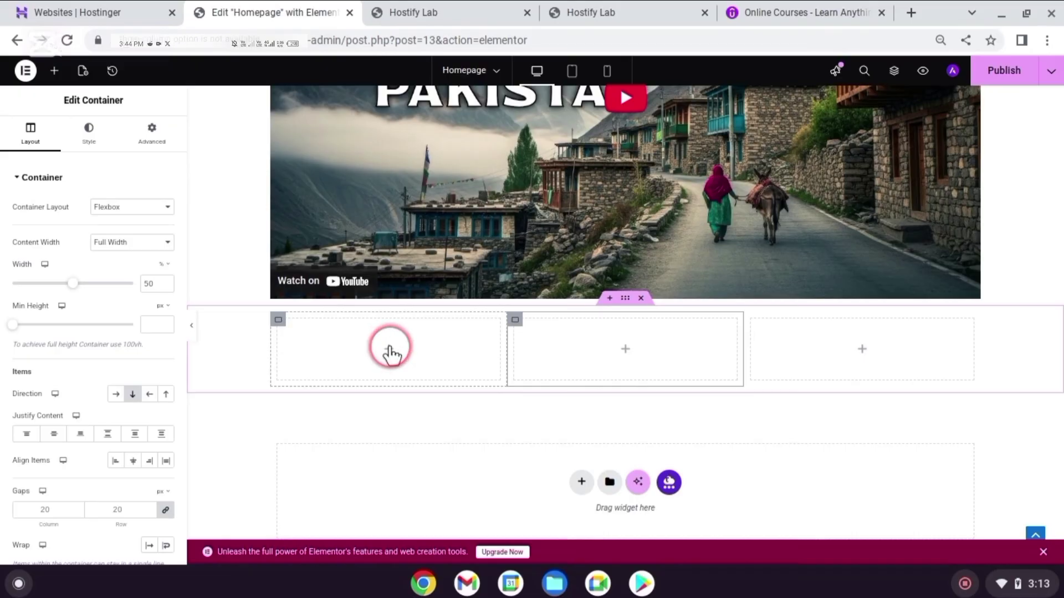
pyautogui.click(225, 352)
pyautogui.moveTo(148, 323); pyautogui.dragTo(388, 348)
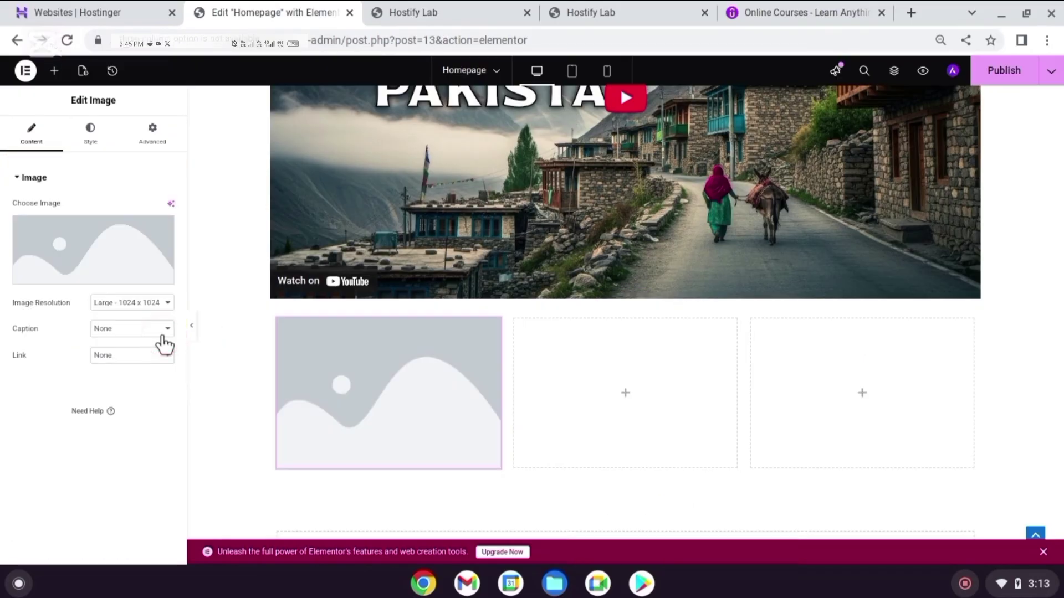
pyautogui.click(627, 399)
pyautogui.moveTo(138, 337); pyautogui.dragTo(679, 382)
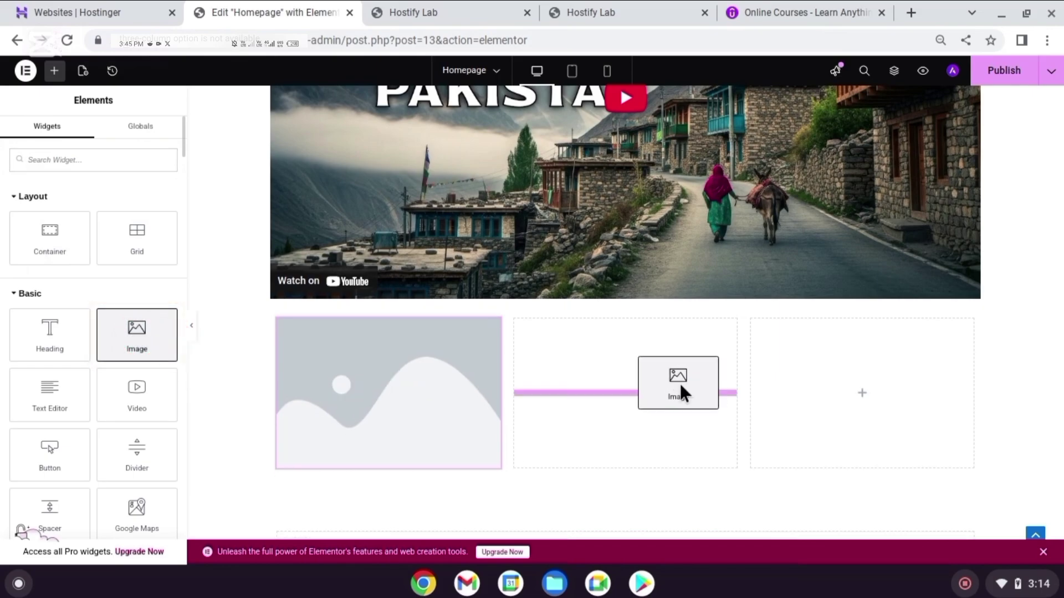
pyautogui.moveTo(138, 337); pyautogui.dragTo(846, 308)
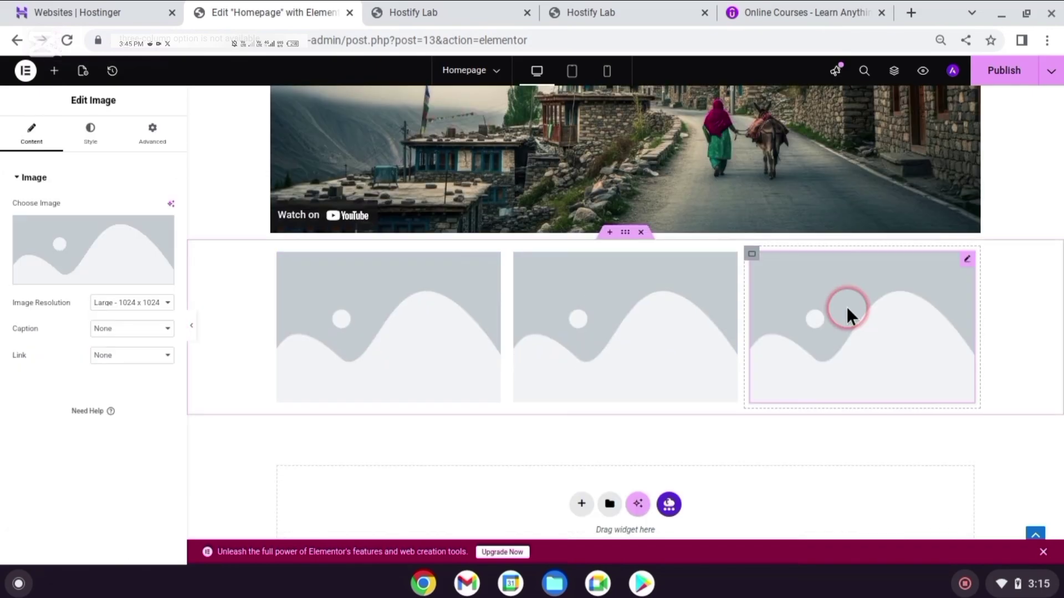
# Step: Set the first column's image to the mosque-at-sunset photo from the media library
pyautogui.click(311, 279)
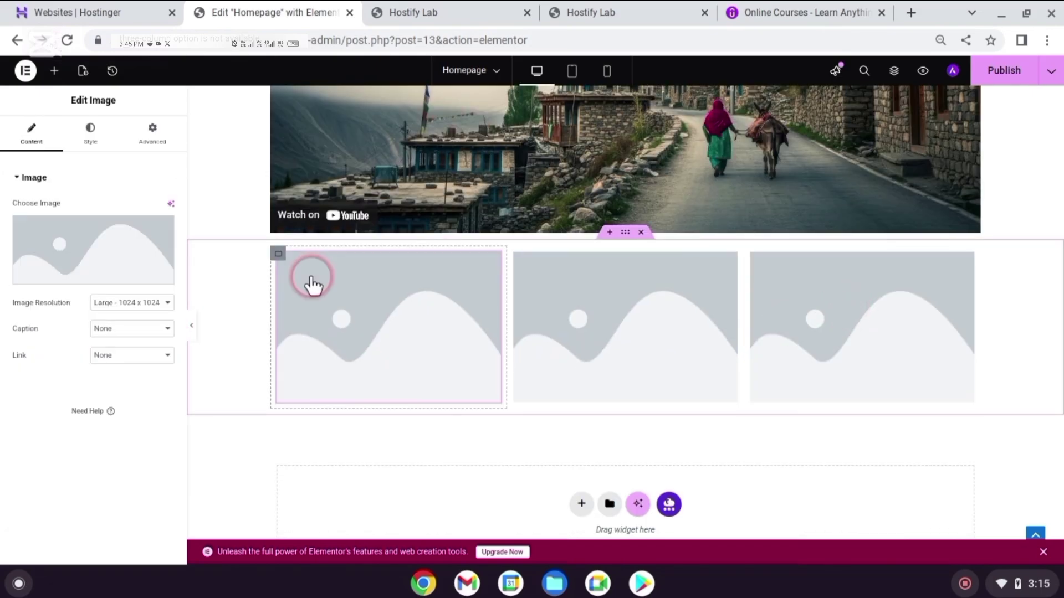
pyautogui.click(83, 244)
pyautogui.click(612, 231)
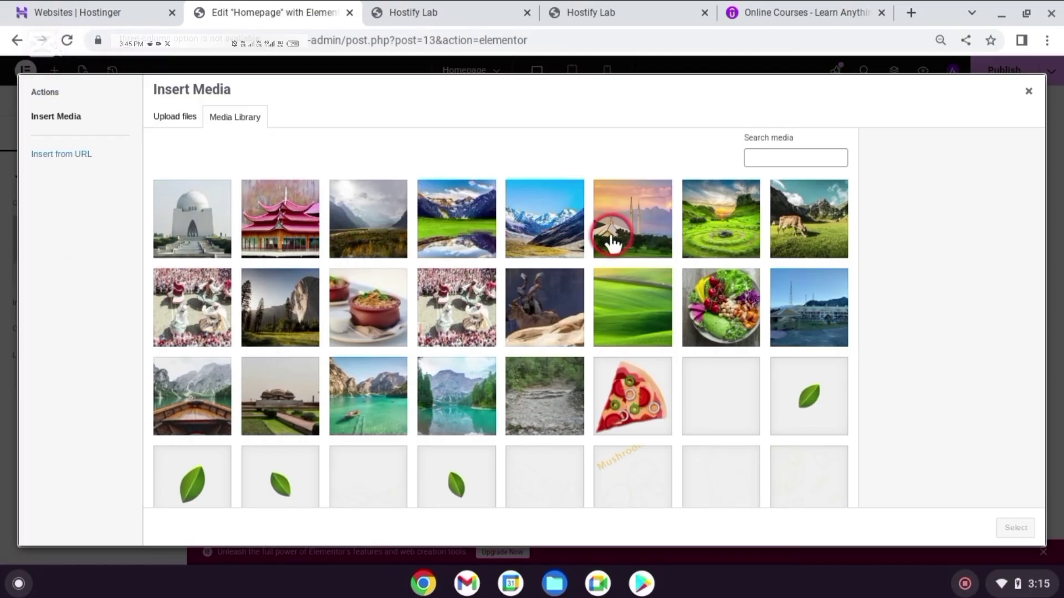
pyautogui.click(1011, 392)
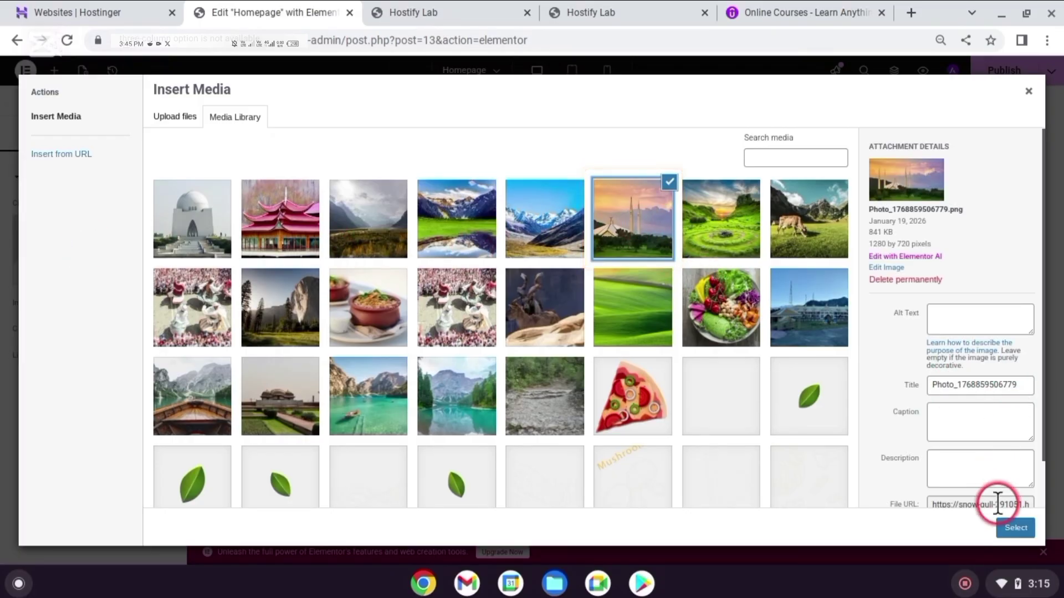
pyautogui.click(1016, 527)
# Step: Set the middle column's image to the snowy mountain valley photo from the media library
pyautogui.click(584, 300)
pyautogui.click(29, 244)
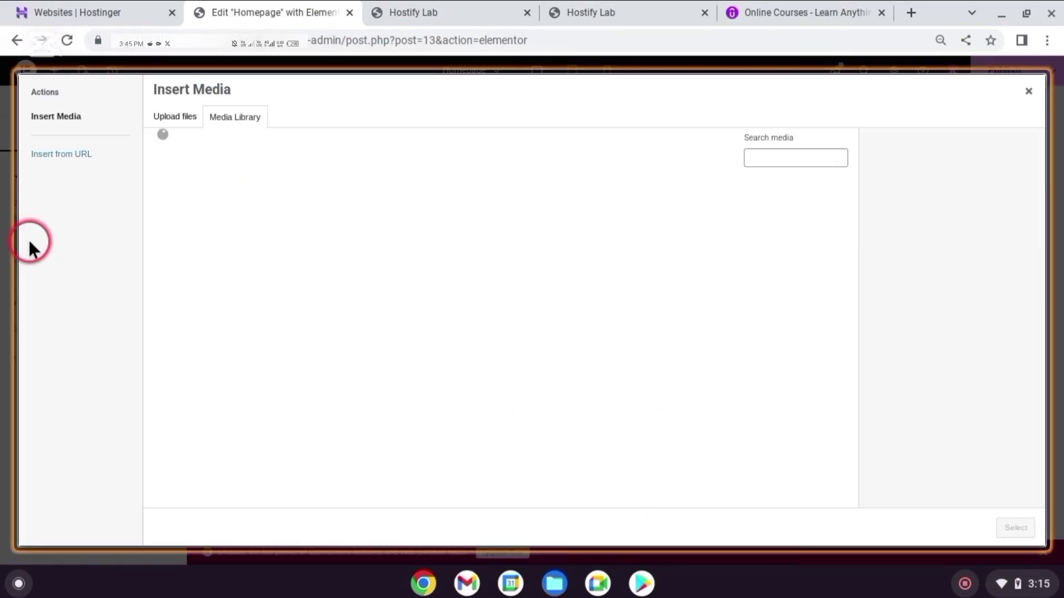
pyautogui.click(560, 229)
pyautogui.click(1015, 526)
# Step: Set the third column's image to the green meadow and mountain reflection photo from the media library
pyautogui.click(845, 332)
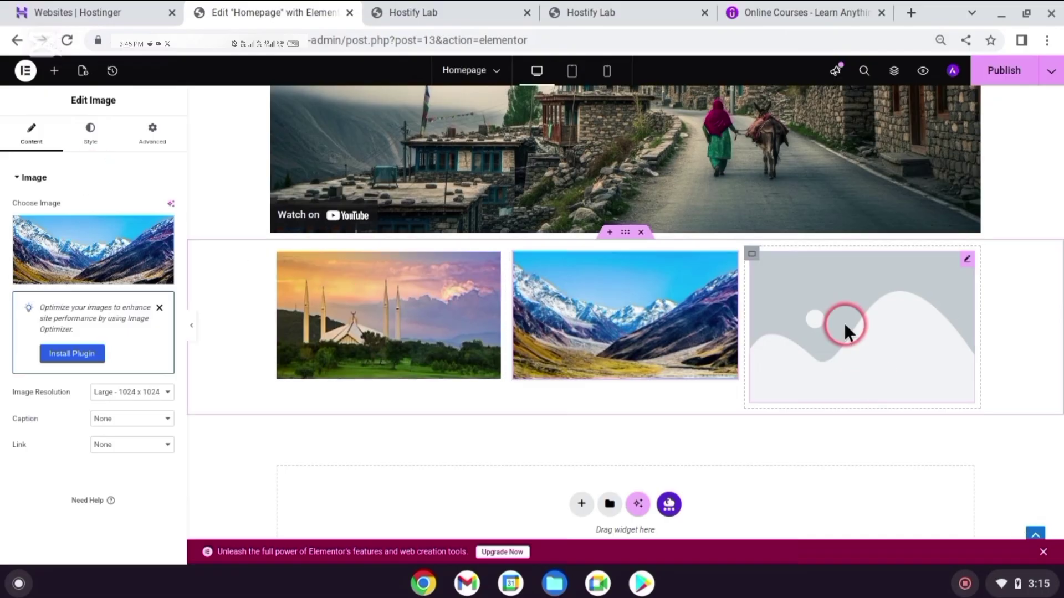
pyautogui.click(35, 252)
pyautogui.click(448, 230)
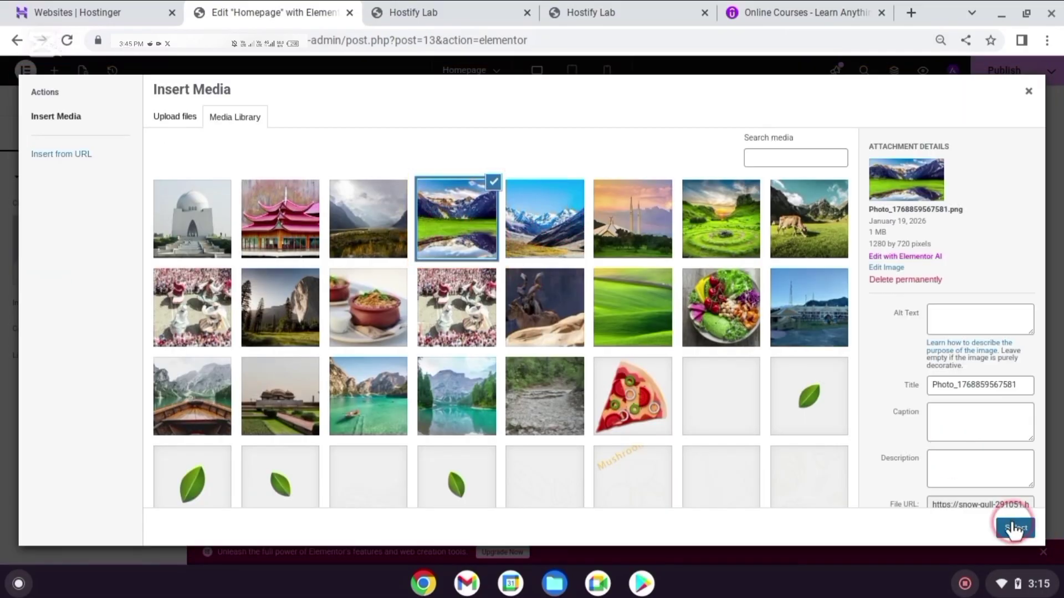
pyautogui.click(1016, 527)
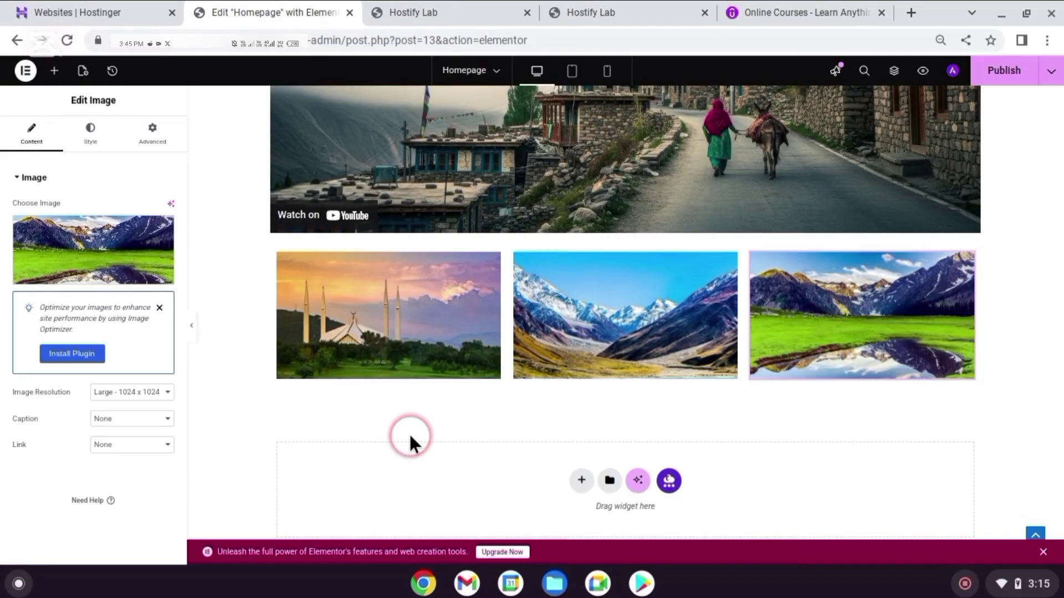
# Step: Add a container beneath the mosque image and place a Heading widget inside it
pyautogui.click(408, 460)
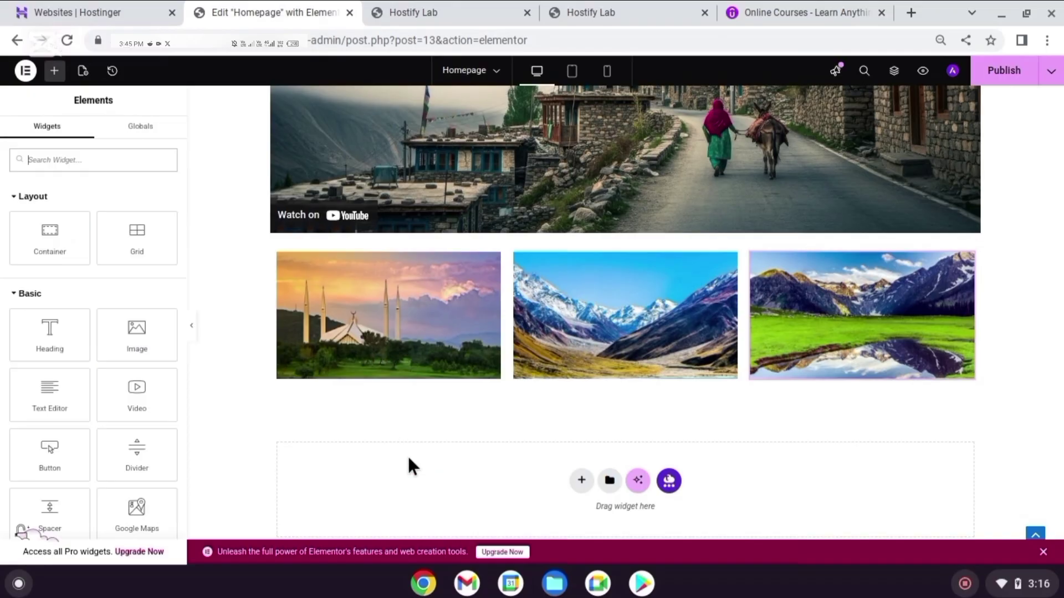
pyautogui.moveTo(48, 247); pyautogui.dragTo(344, 421)
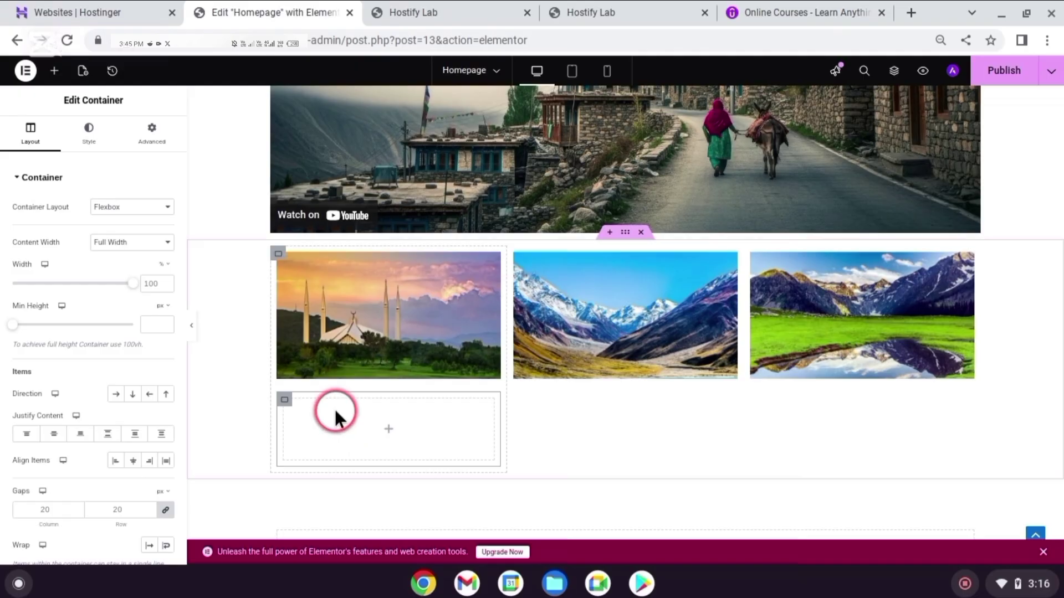
pyautogui.click(388, 428)
pyautogui.moveTo(67, 349); pyautogui.dragTo(375, 436)
# Step: Change the heading's title to ISLAMABAD
pyautogui.moveTo(114, 241); pyautogui.dragTo(12, 220)
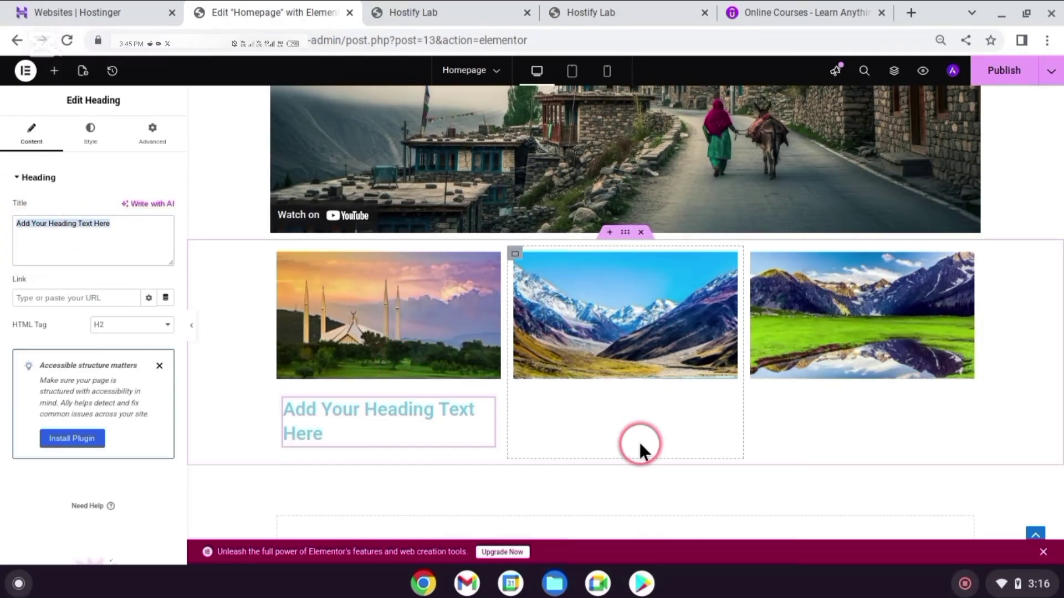
pyautogui.press('BackSpace')
pyautogui.write('ISLAMABAD')
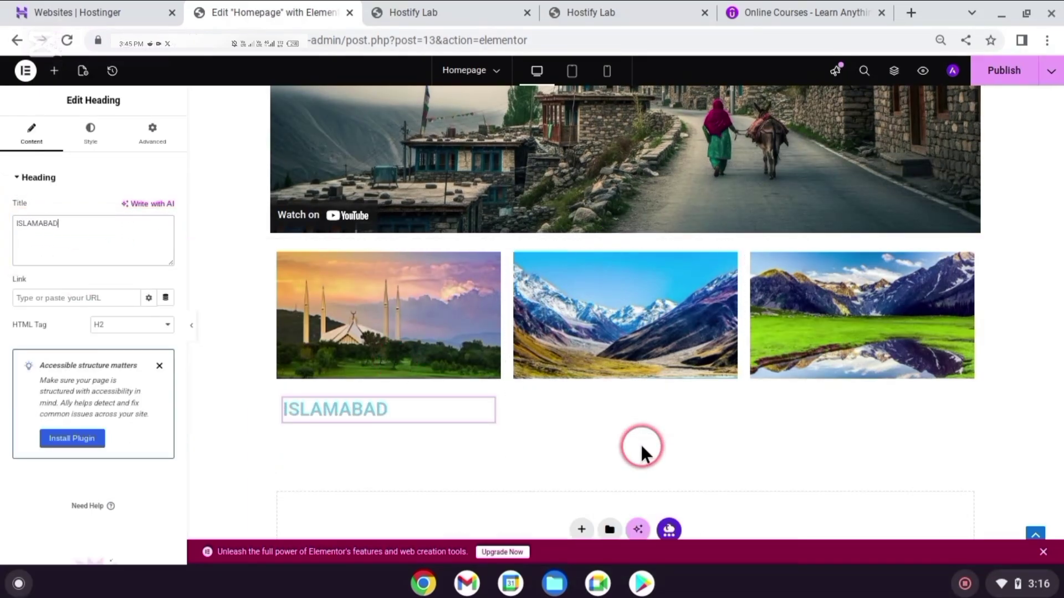
# Step: Center-align the ISLAMABAD heading and set its font size to 35 px
pyautogui.click(90, 133)
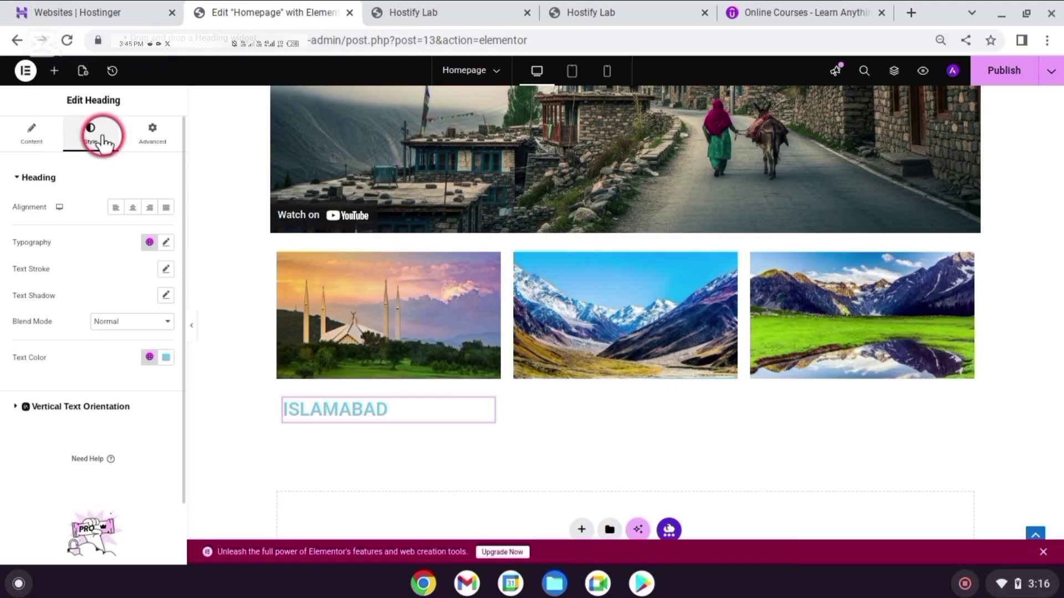
pyautogui.click(134, 208)
pyautogui.click(166, 242)
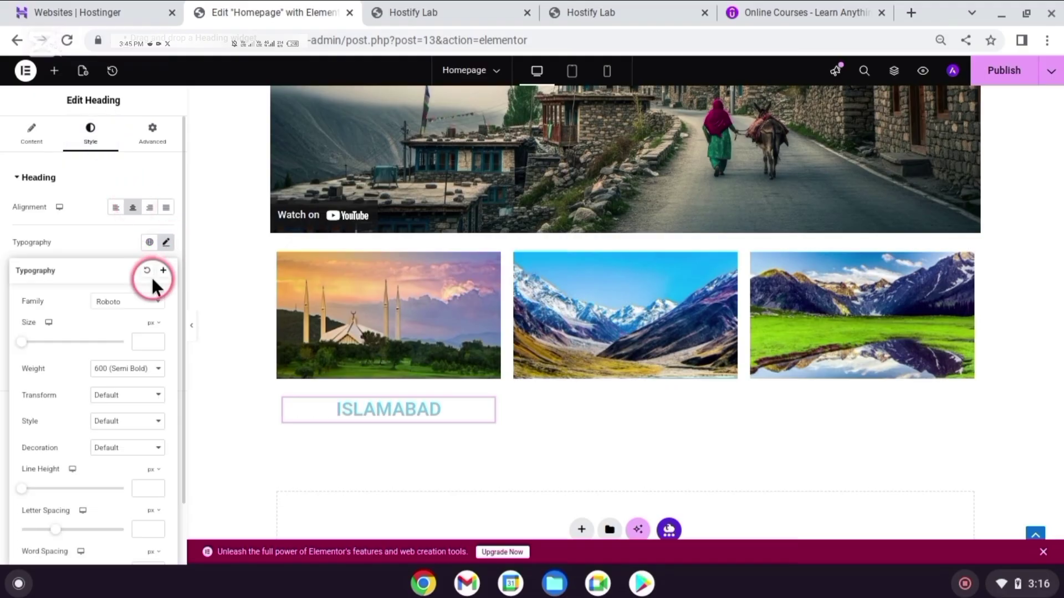
pyautogui.click(148, 342)
pyautogui.write('35')
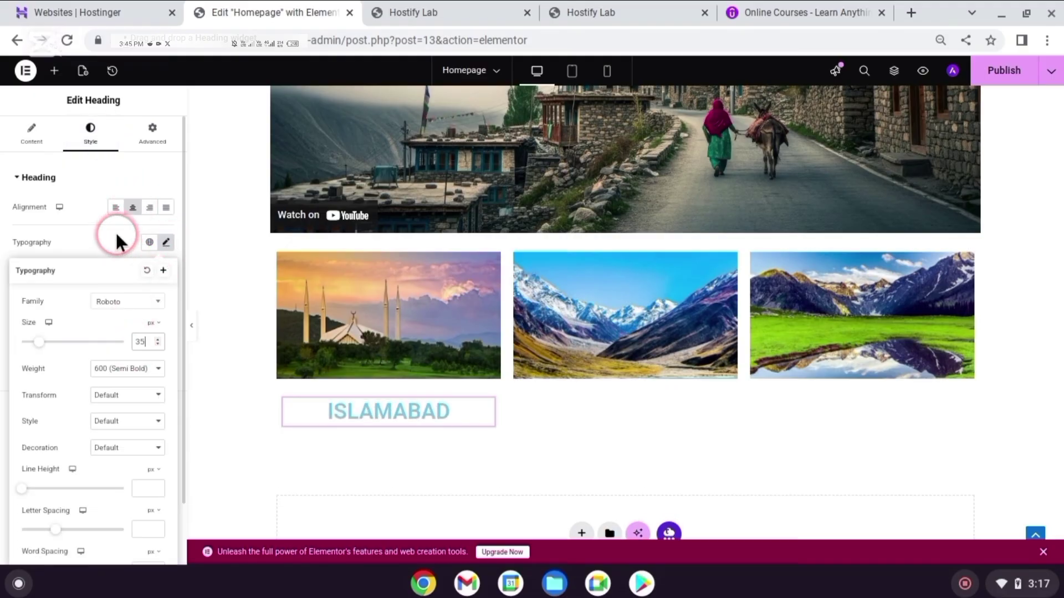
pyautogui.click(118, 237)
# Step: Set the ISLAMABAD heading's text color to yellow
pyautogui.click(165, 357)
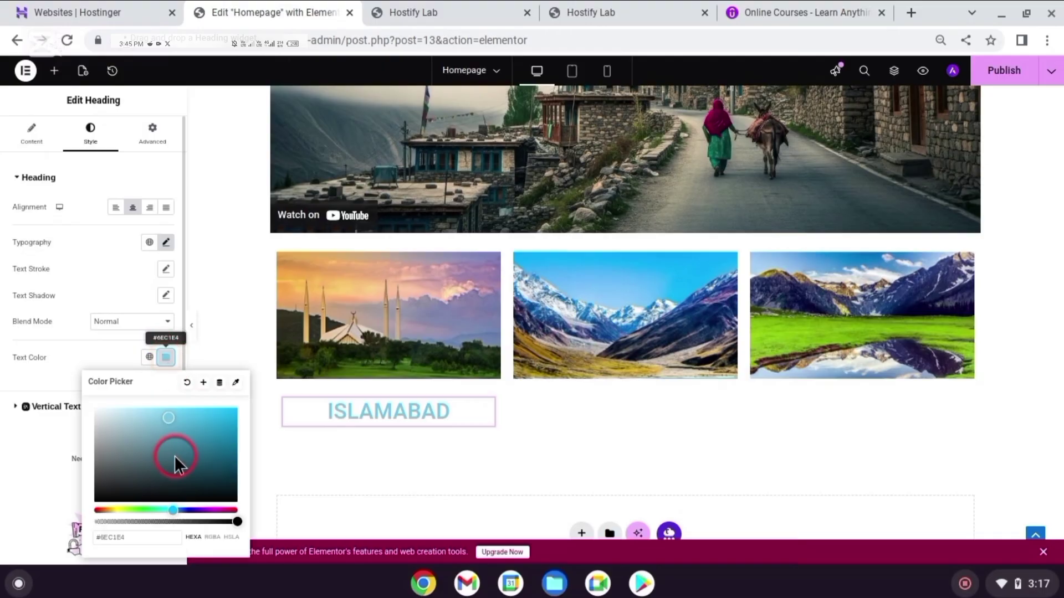
pyautogui.click(115, 510)
pyautogui.moveTo(172, 423); pyautogui.dragTo(231, 416)
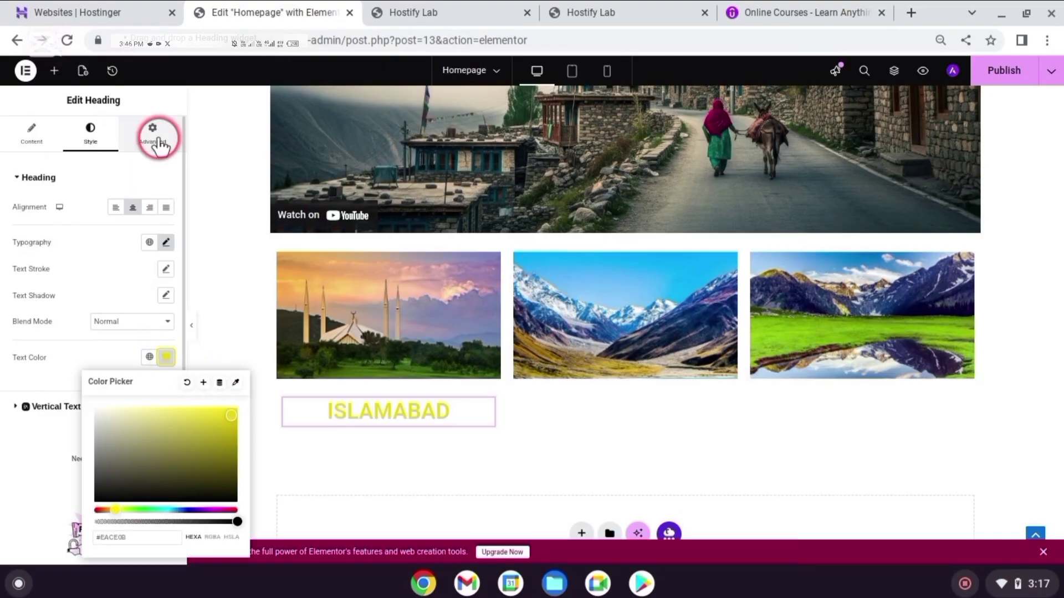
# Step: Set the ISLAMABAD heading's margin and padding to 10 px on all sides
pyautogui.click(159, 143)
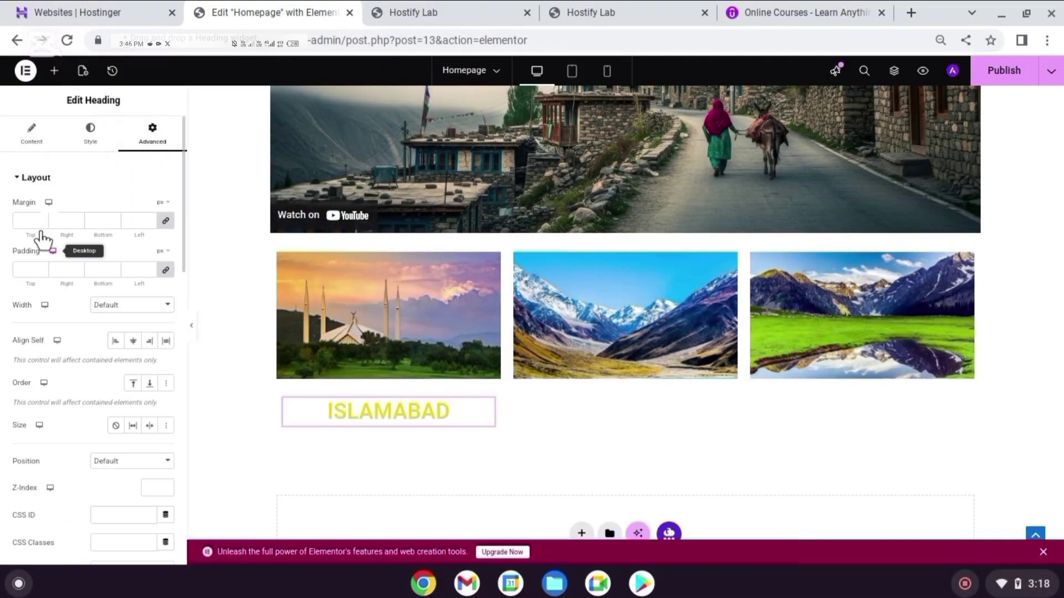
pyautogui.click(20, 220)
pyautogui.write('10')
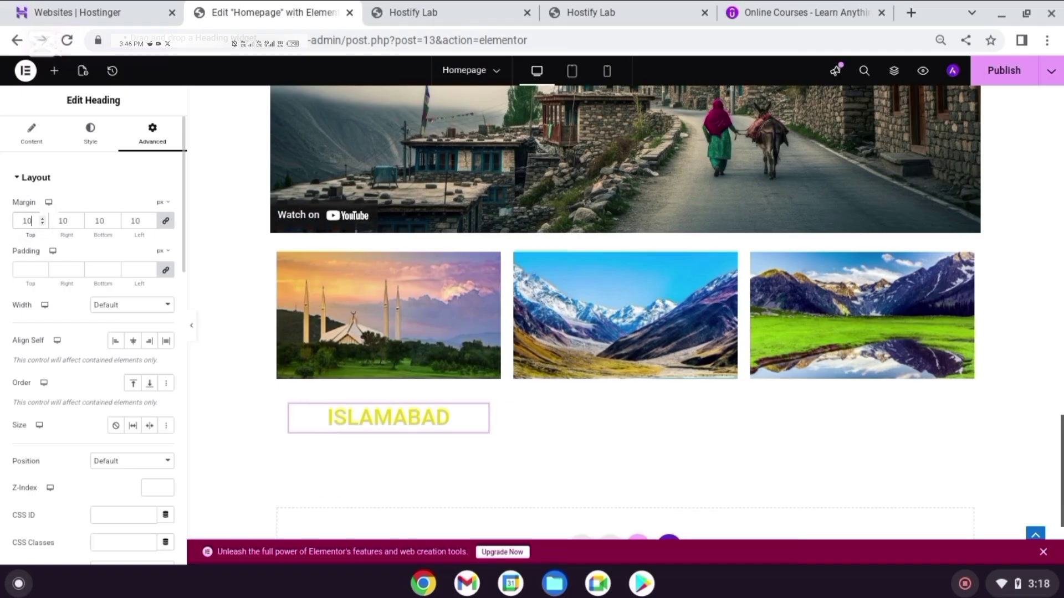
pyautogui.click(22, 269)
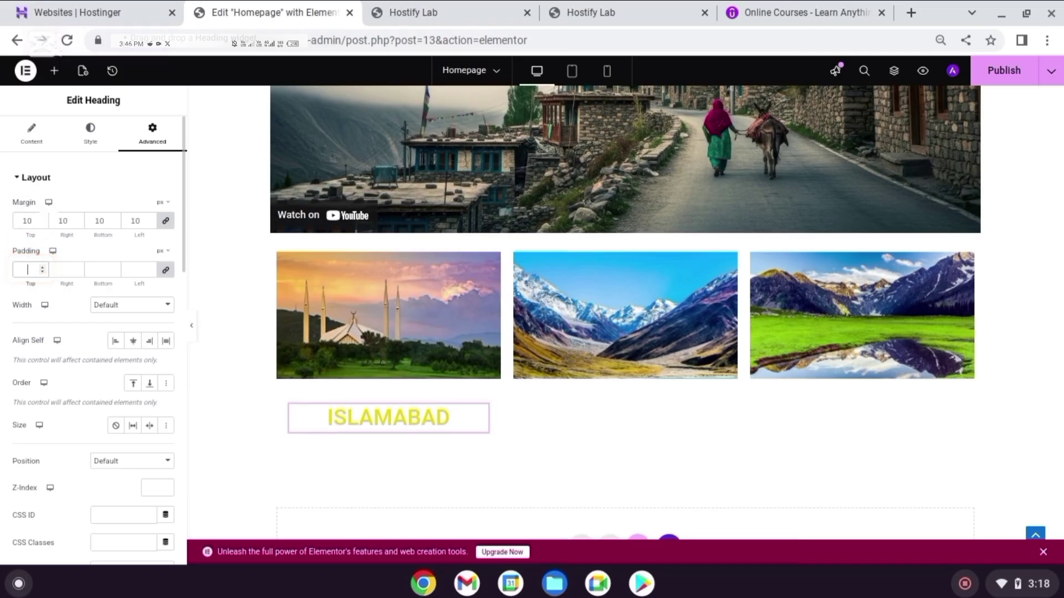
pyautogui.write('10')
pyautogui.click(28, 269)
pyautogui.click(62, 307)
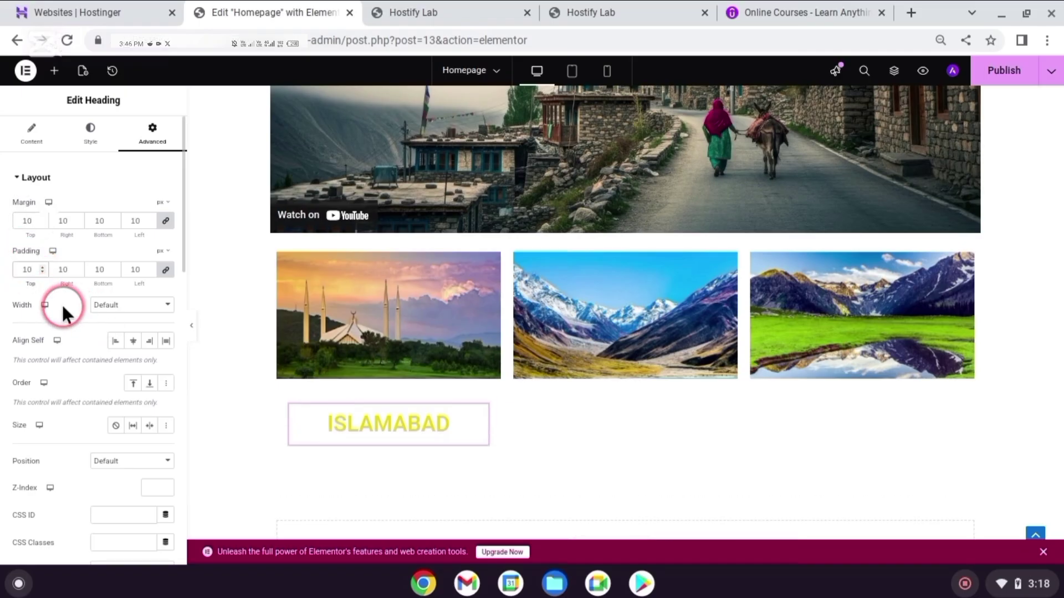
# Step: Give the Islamabad heading a gradient background with dark blue as its first color
pyautogui.scroll(-10, 63, 308)
pyautogui.click(47, 372)
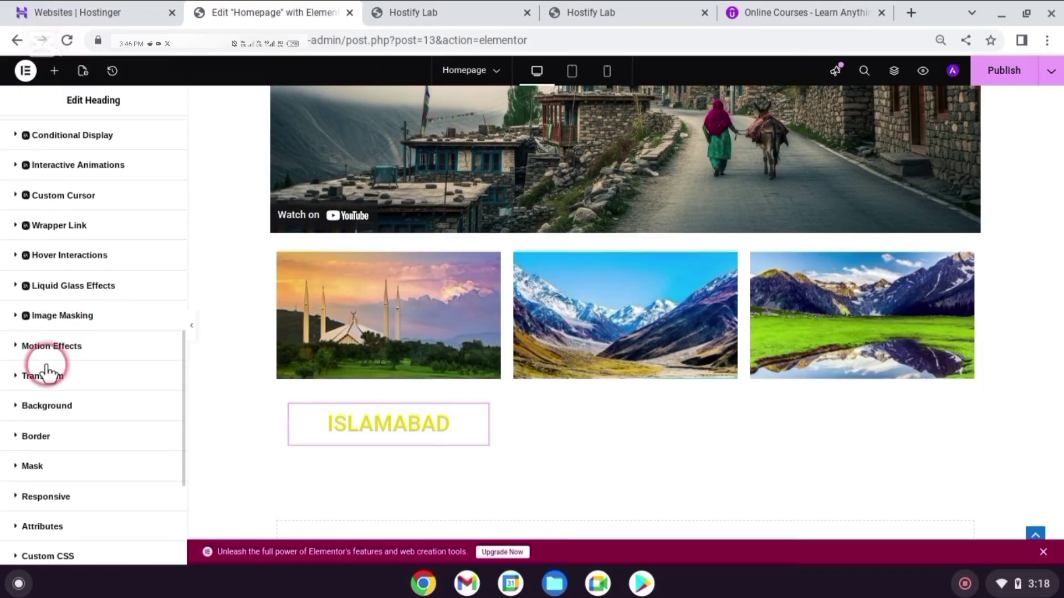
pyautogui.click(25, 405)
pyautogui.click(156, 321)
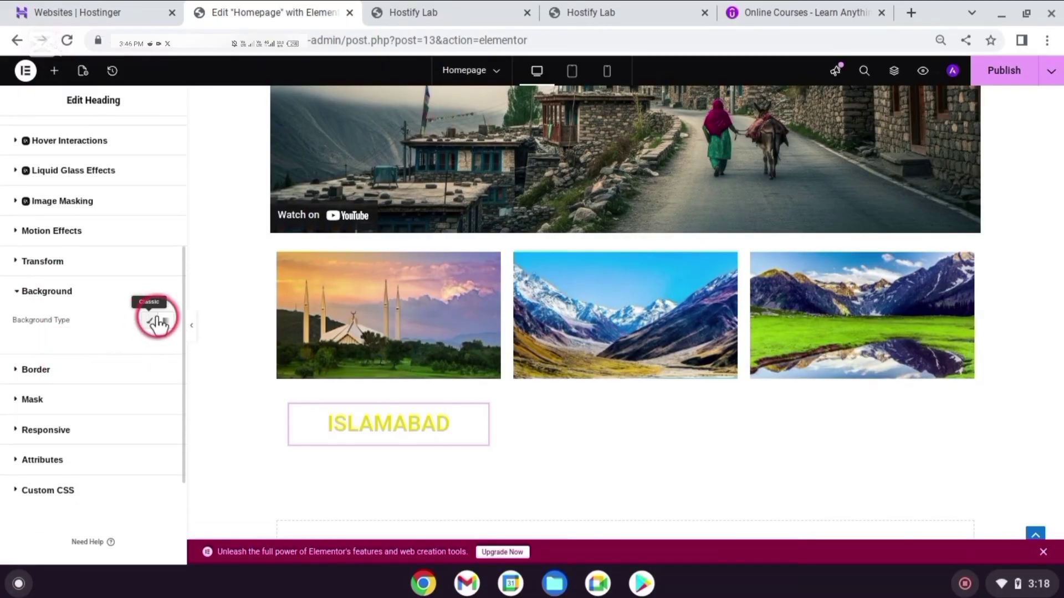
pyautogui.click(165, 323)
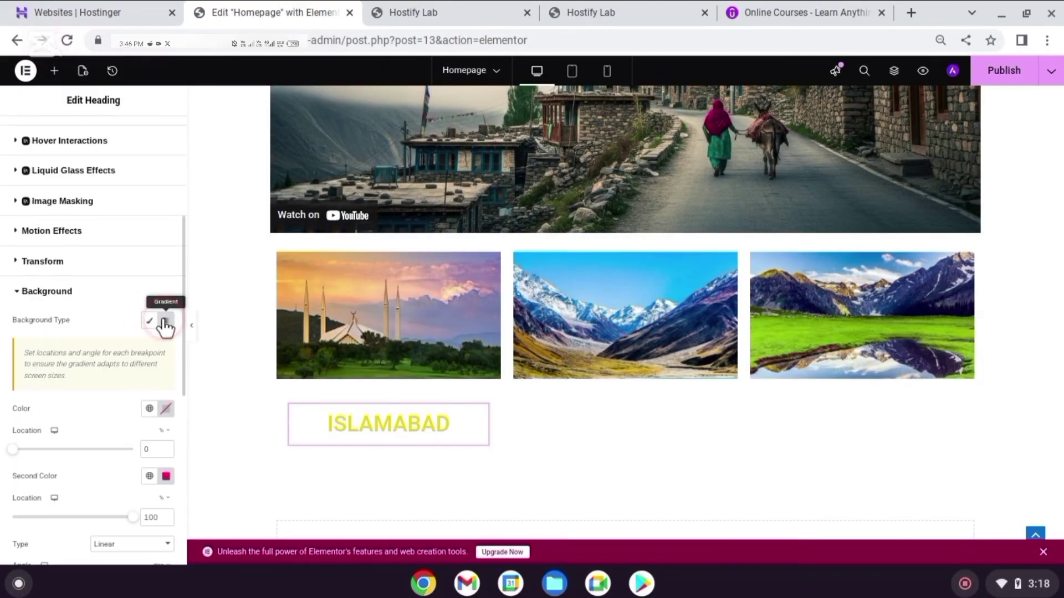
pyautogui.click(165, 408)
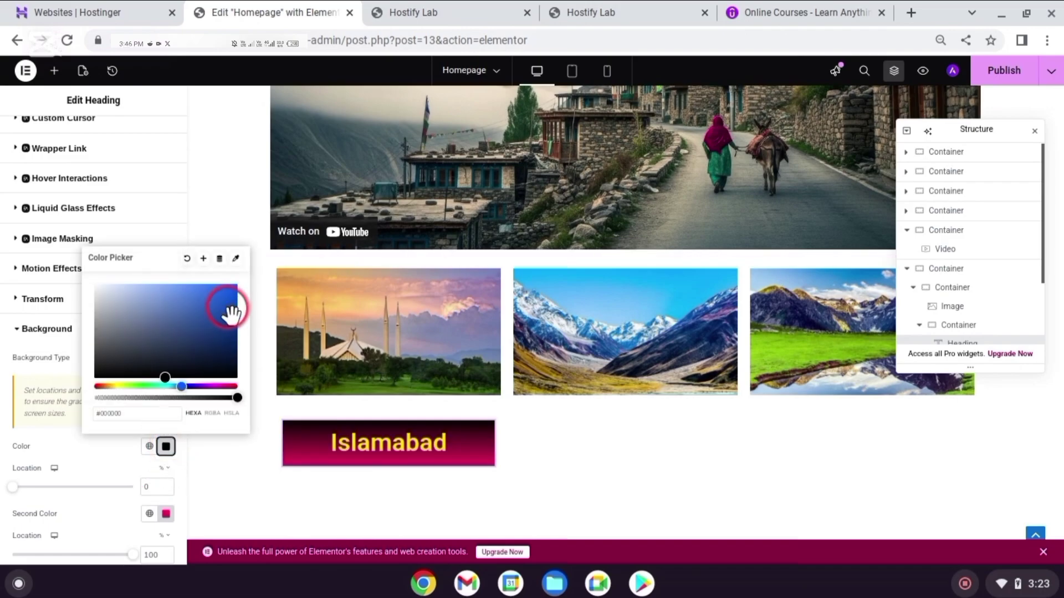
pyautogui.click(230, 313)
# Step: Darken the second color of the heading's background gradient to a deep crimson
pyautogui.click(228, 386)
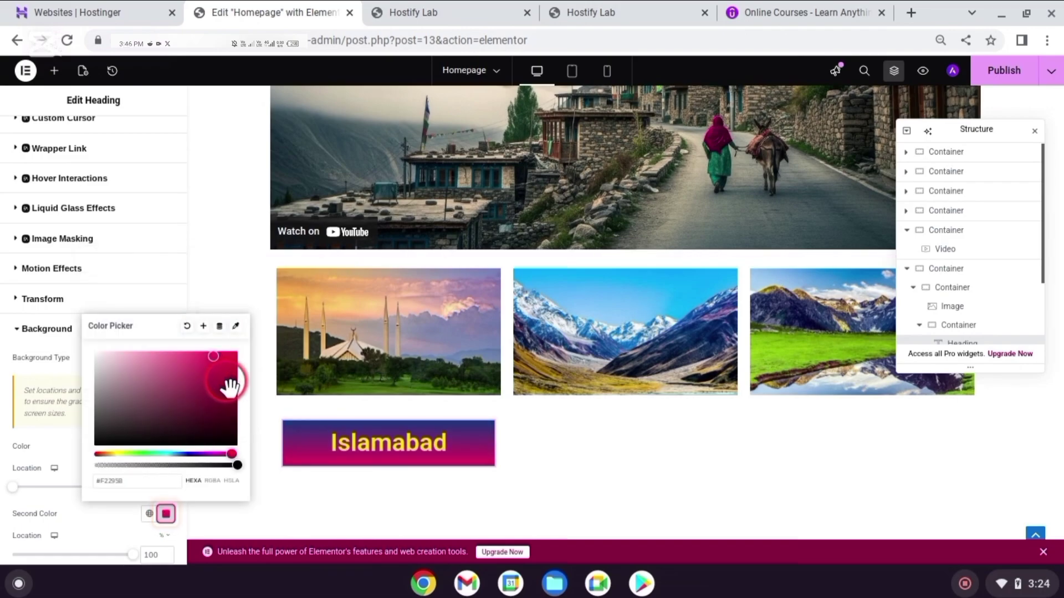
pyautogui.moveTo(229, 382); pyautogui.dragTo(223, 370)
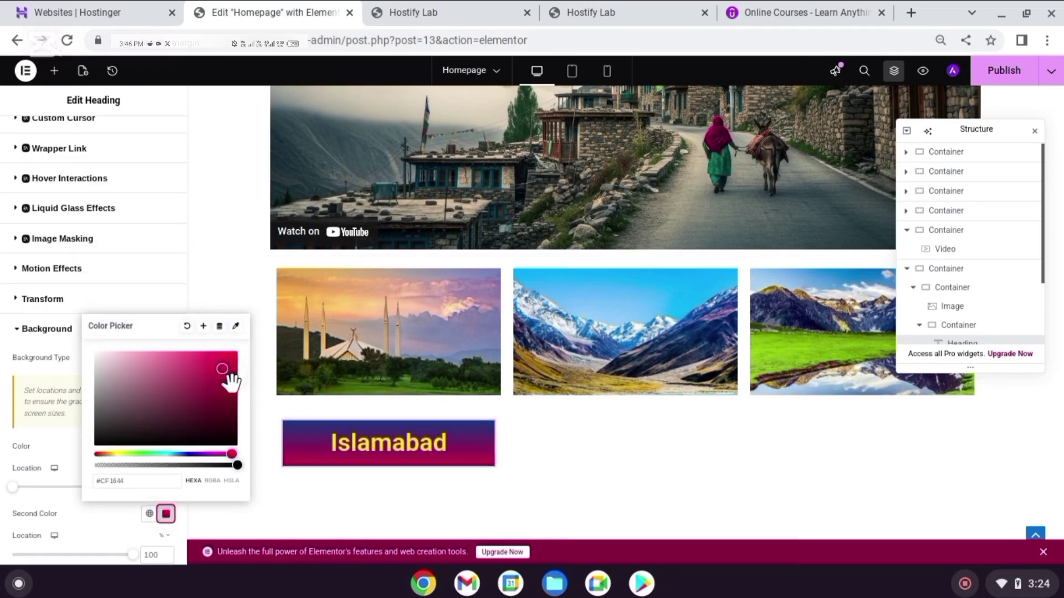
pyautogui.click(261, 458)
# Step: Give the Islamabad heading a custom width of 94% and absolute position, shifting it vertically to overlap the mosque image's lower edge
pyautogui.scroll(3, 108, 310)
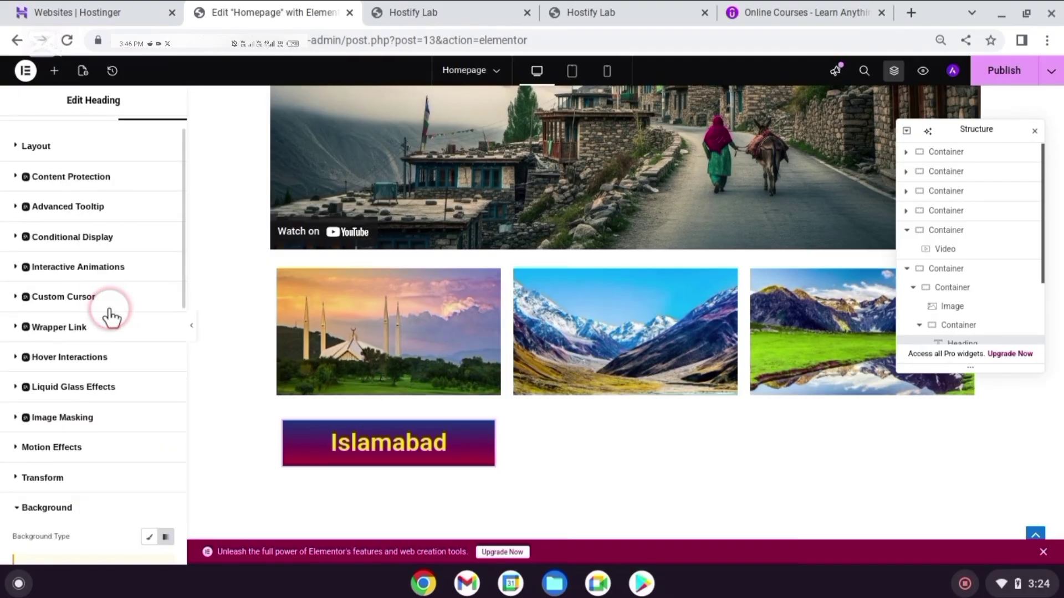
pyautogui.click(266, 434)
pyautogui.scroll(-3, 104, 381)
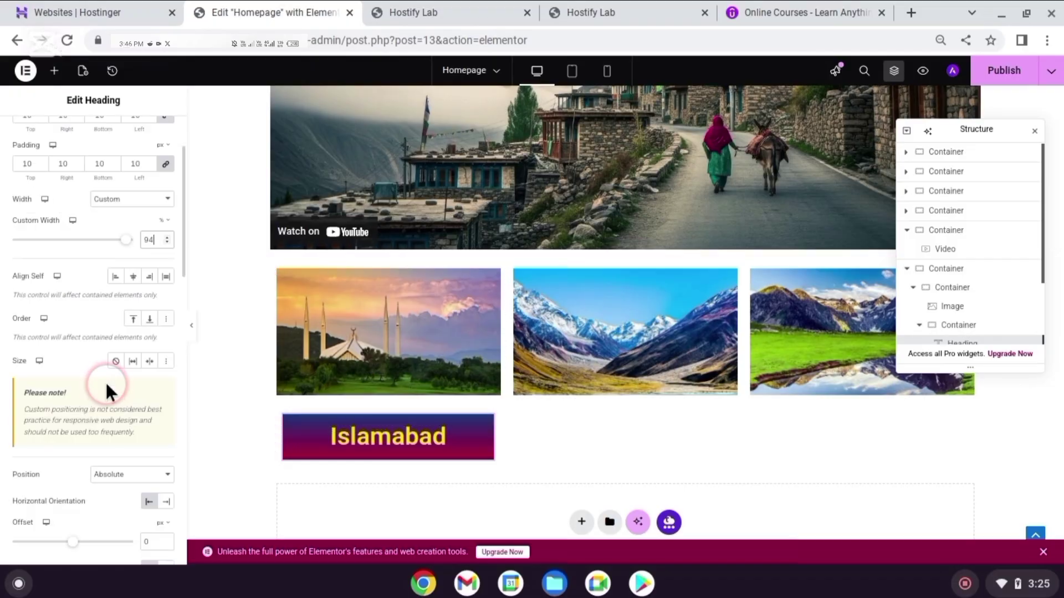
pyautogui.scroll(-2, 108, 377)
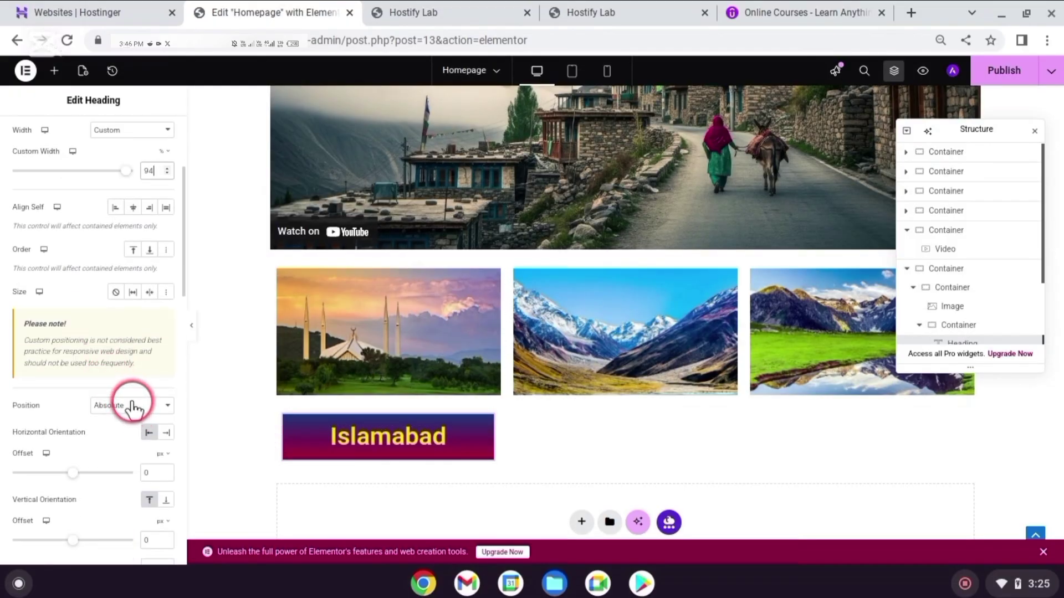
pyautogui.click(152, 522)
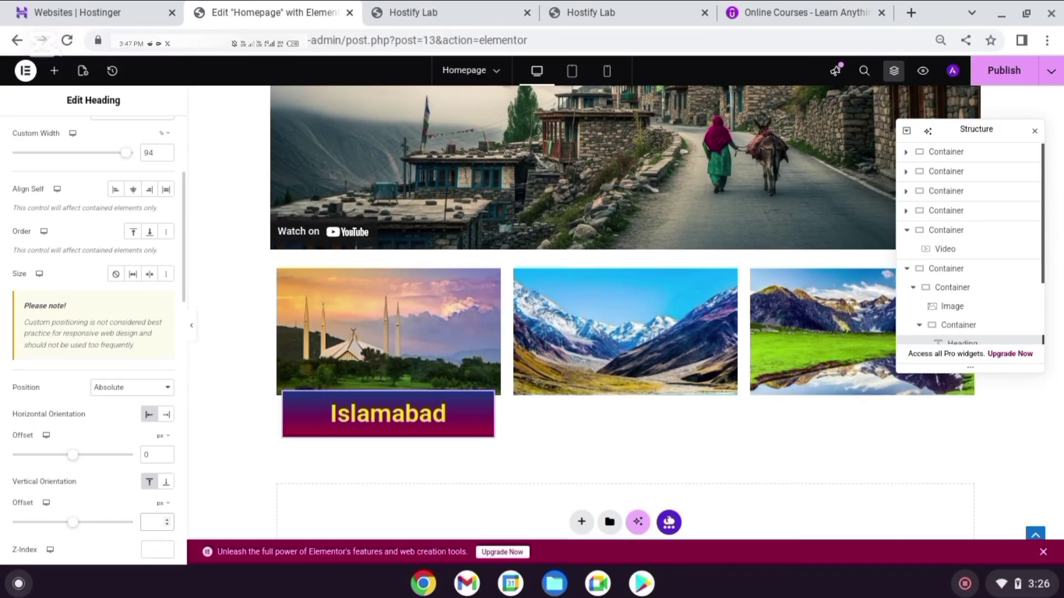
pyautogui.scroll(-2, 145, 467)
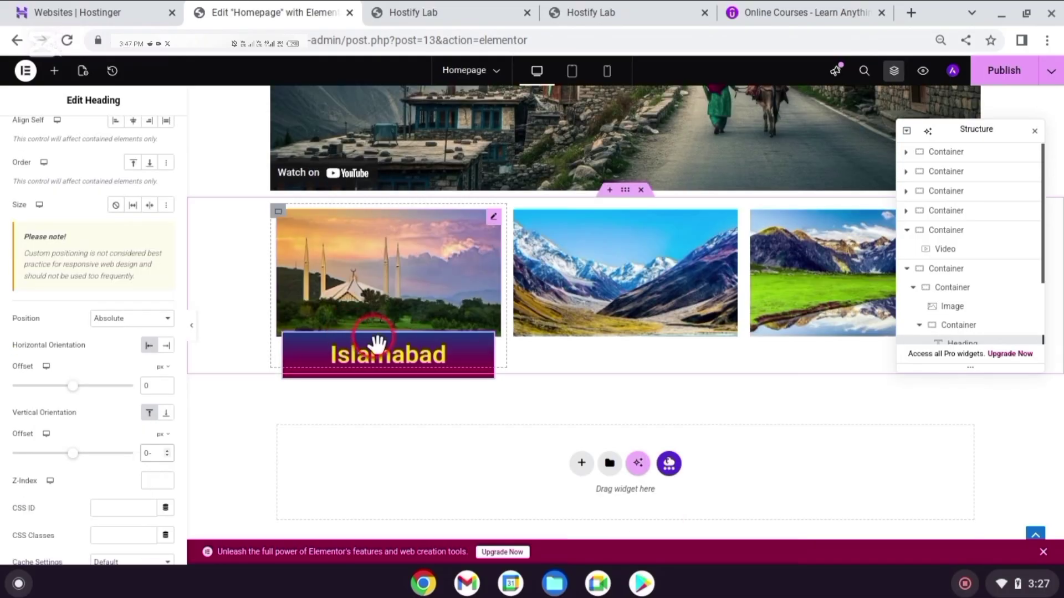
# Step: Copy the container holding the Islamabad heading and paste it into the middle and third image columns
pyautogui.click(287, 340)
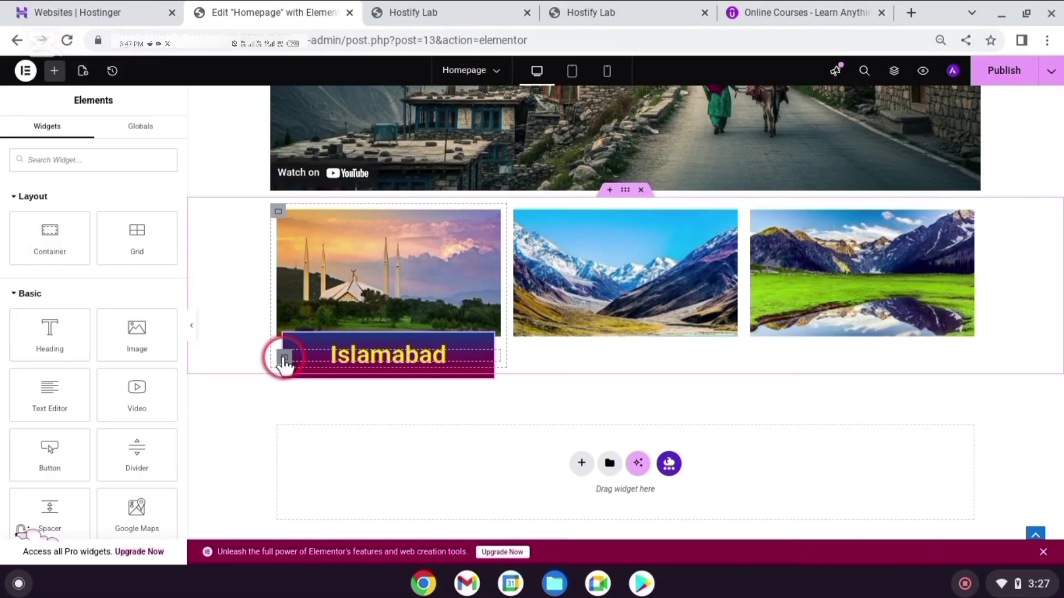
pyautogui.rightClick(285, 360)
pyautogui.click(320, 257)
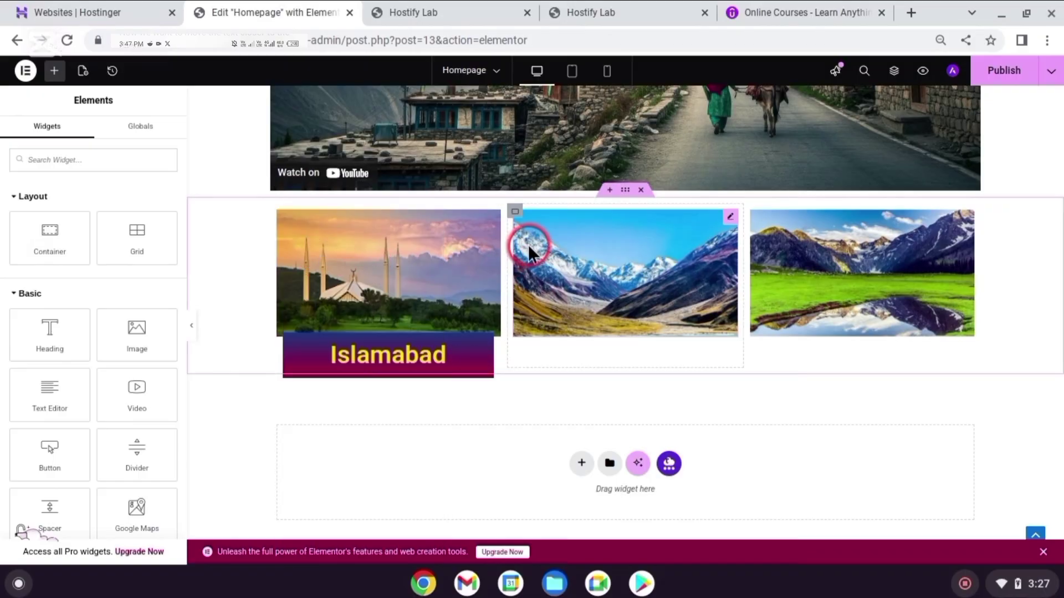
pyautogui.rightClick(514, 213)
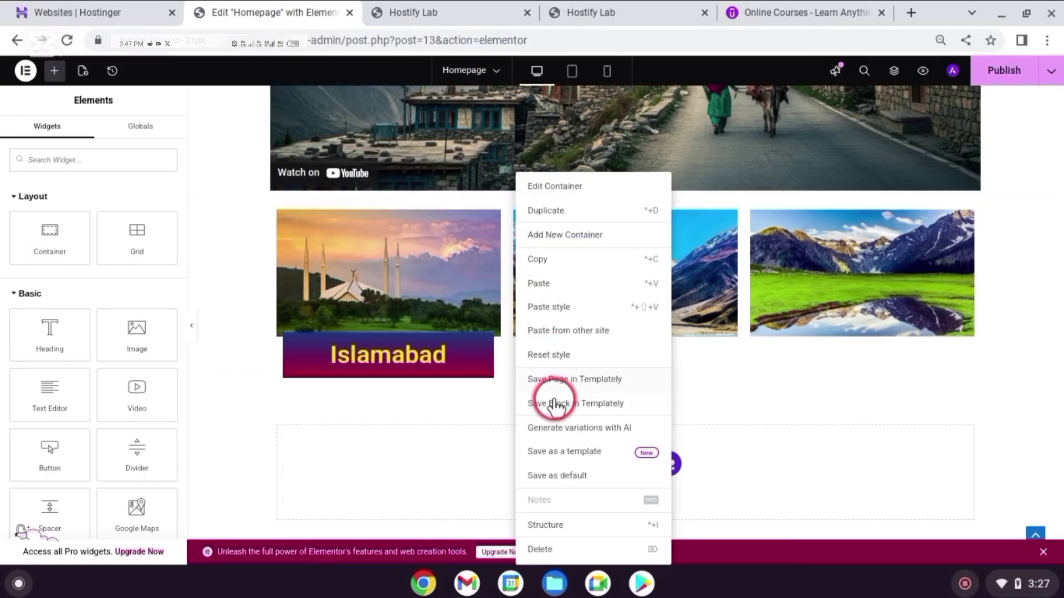
pyautogui.click(545, 280)
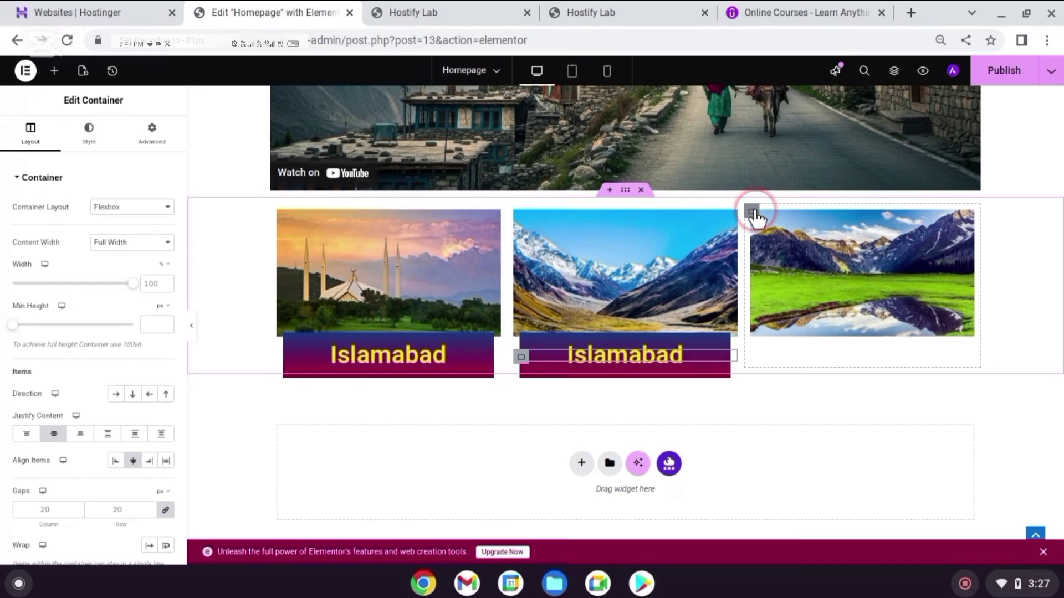
pyautogui.rightClick(755, 212)
pyautogui.click(802, 306)
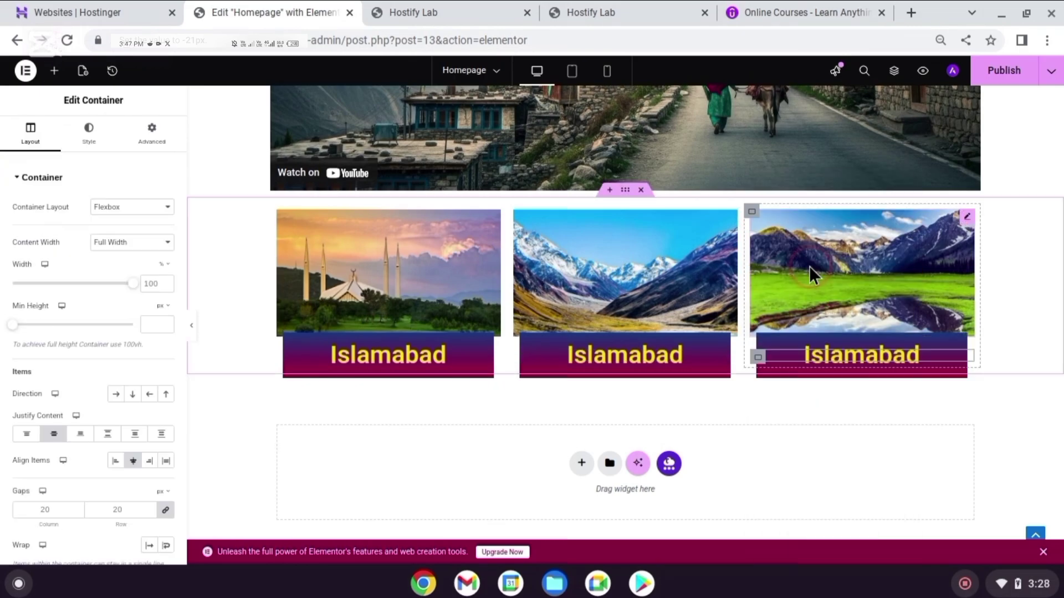
# Step: Change the title of the heading under the middle image to Gilgit
pyautogui.click(640, 355)
pyautogui.click(60, 227)
pyautogui.hotkey('ctrl', 'a')
pyautogui.write('Gilgit')
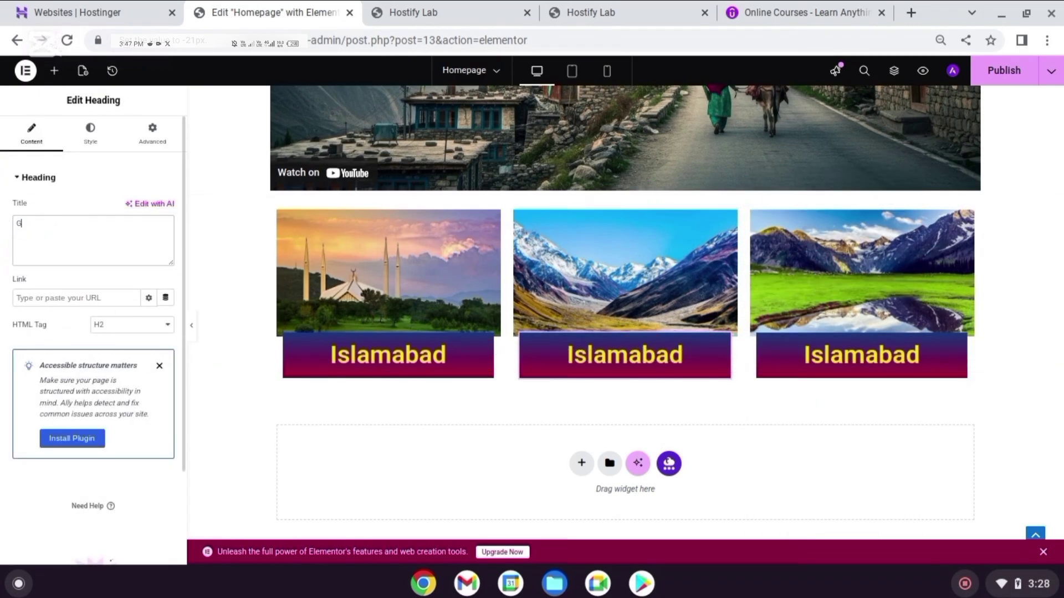
# Step: Change the title of the heading under the third image to Naran
pyautogui.click(842, 357)
pyautogui.click(15, 228)
pyautogui.hotkey('ctrl', 'a')
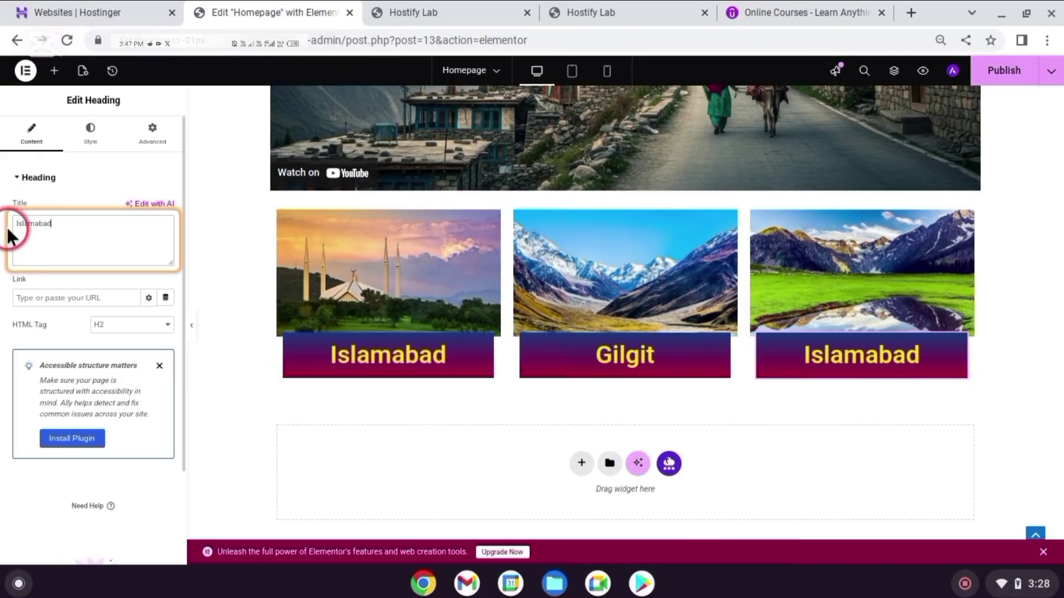
pyautogui.write('Naran')
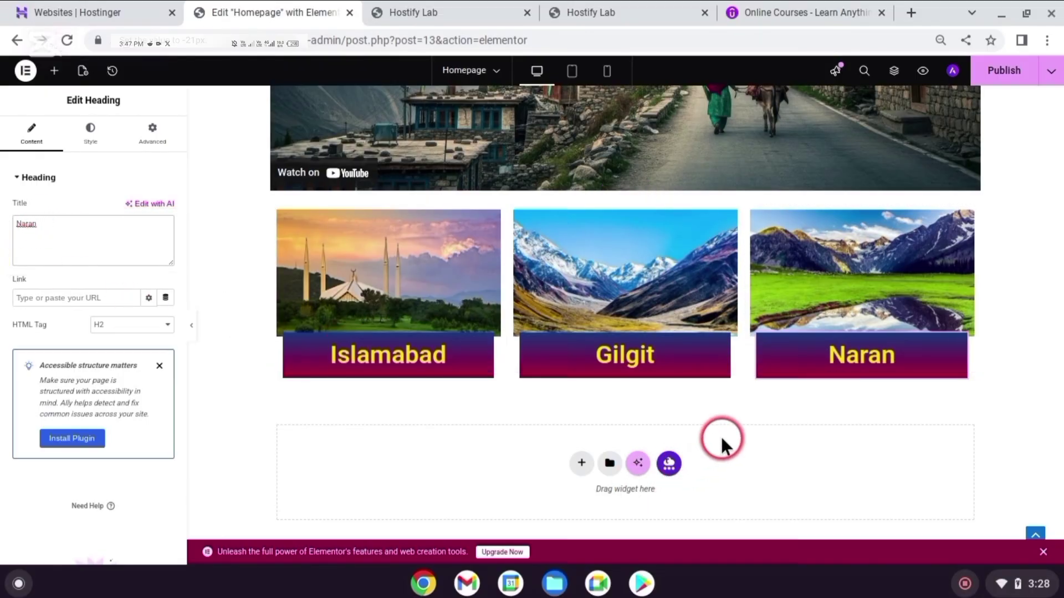
# Step: Duplicate the container holding the three-column row of destination images
pyautogui.scroll(1, 664, 343)
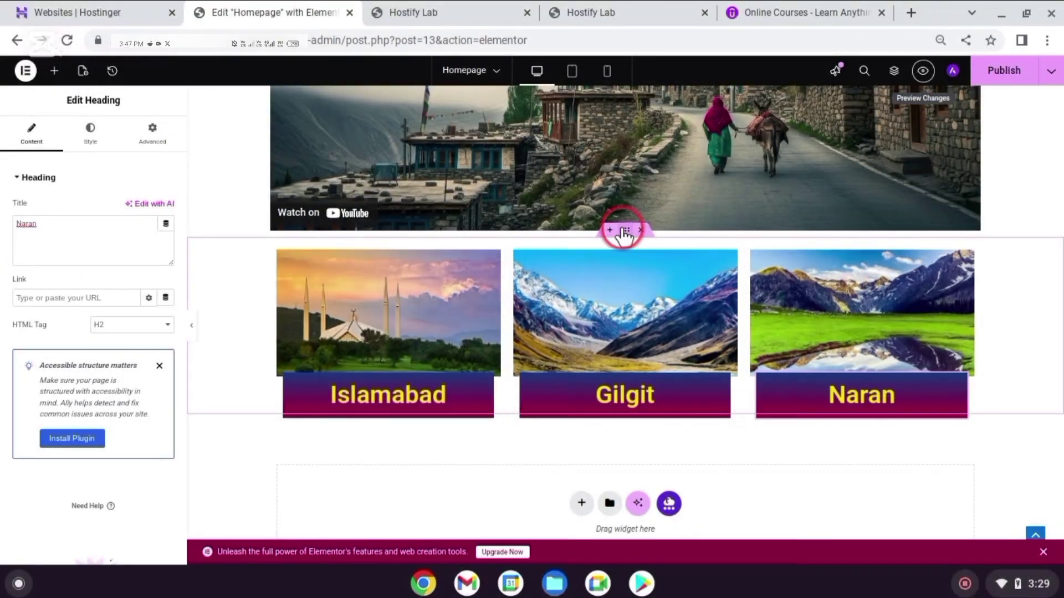
pyautogui.click(626, 232)
pyautogui.rightClick(626, 231)
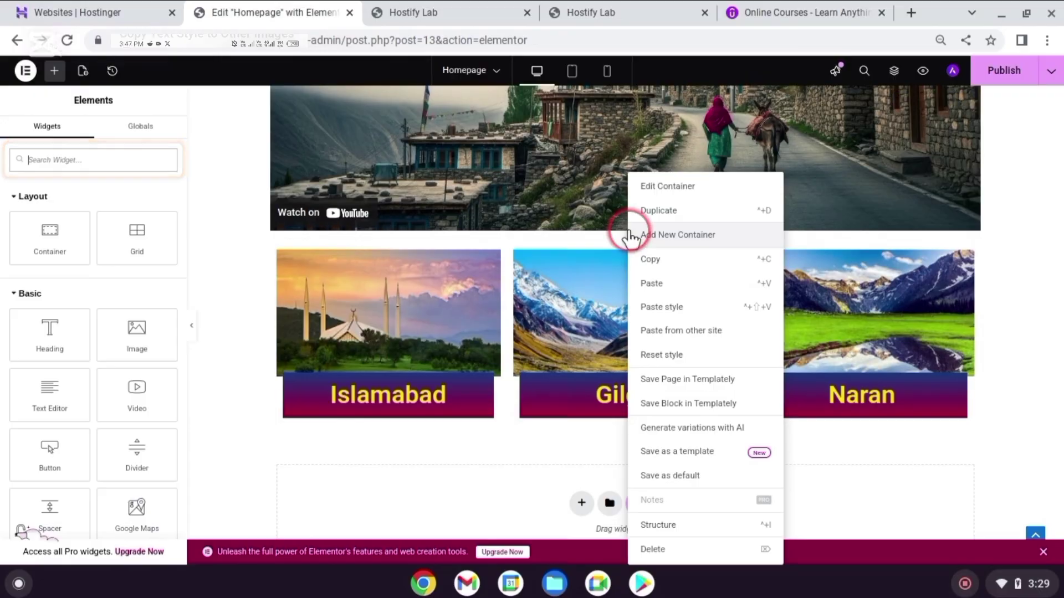
pyautogui.click(658, 210)
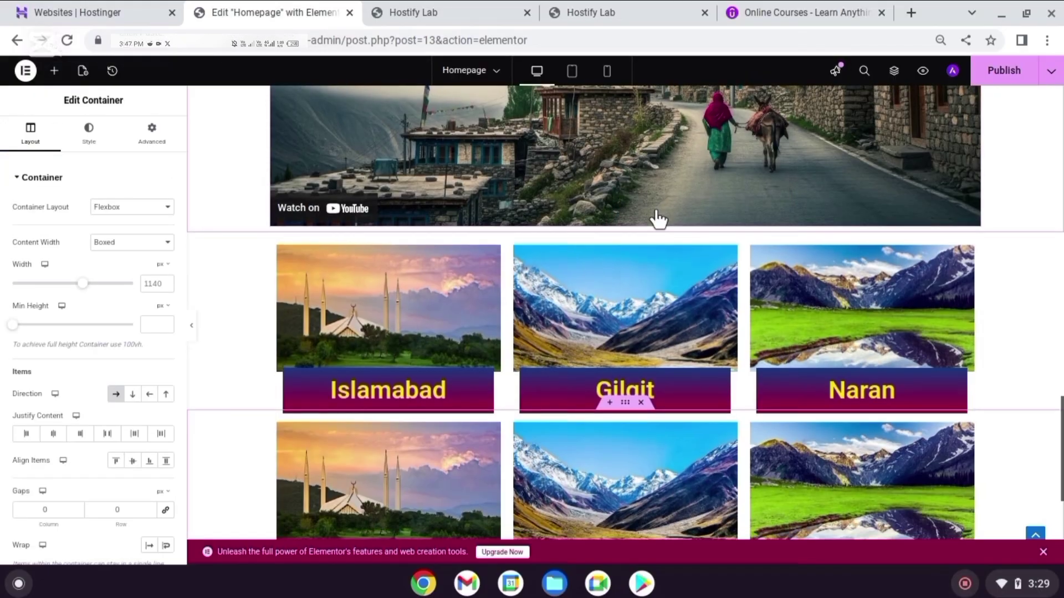
pyautogui.scroll(2, 696, 289)
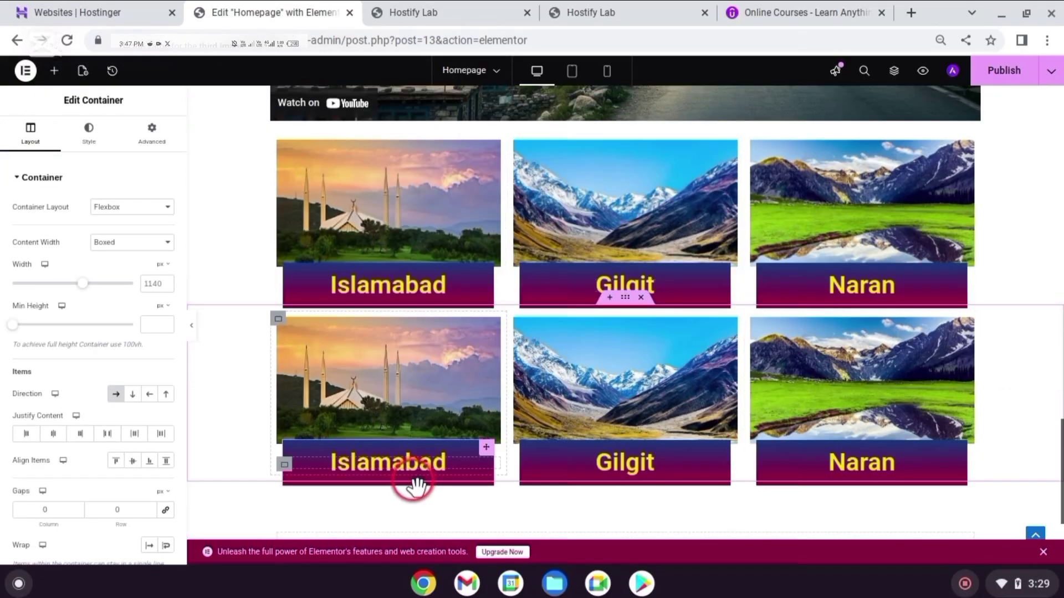
# Step: Replace the mosque image in the duplicated row with the cloudy mountain valley photo from the media library
pyautogui.click(411, 381)
pyautogui.click(121, 258)
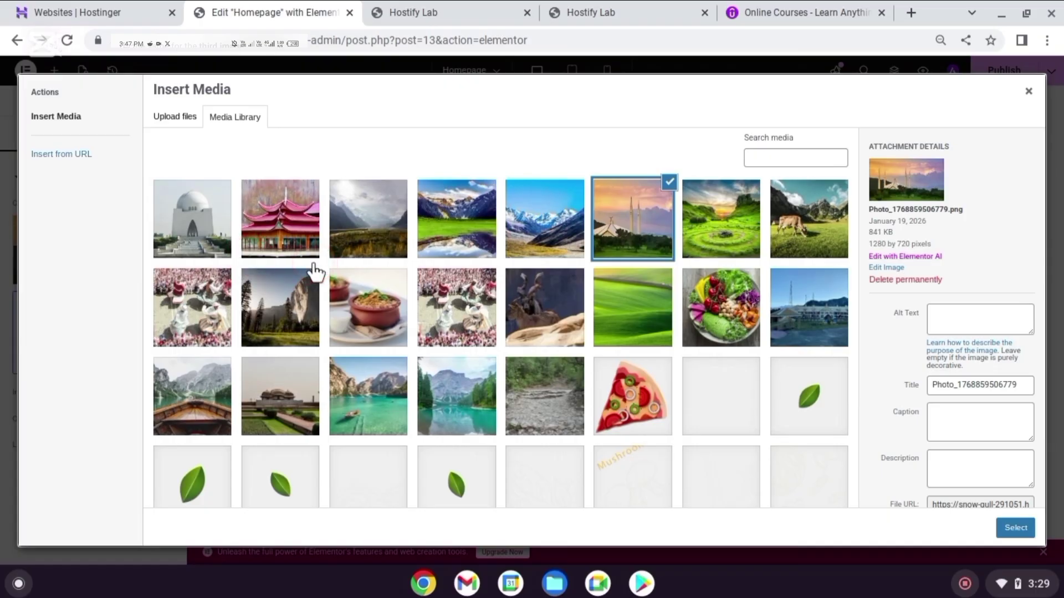
pyautogui.click(369, 210)
pyautogui.click(1015, 529)
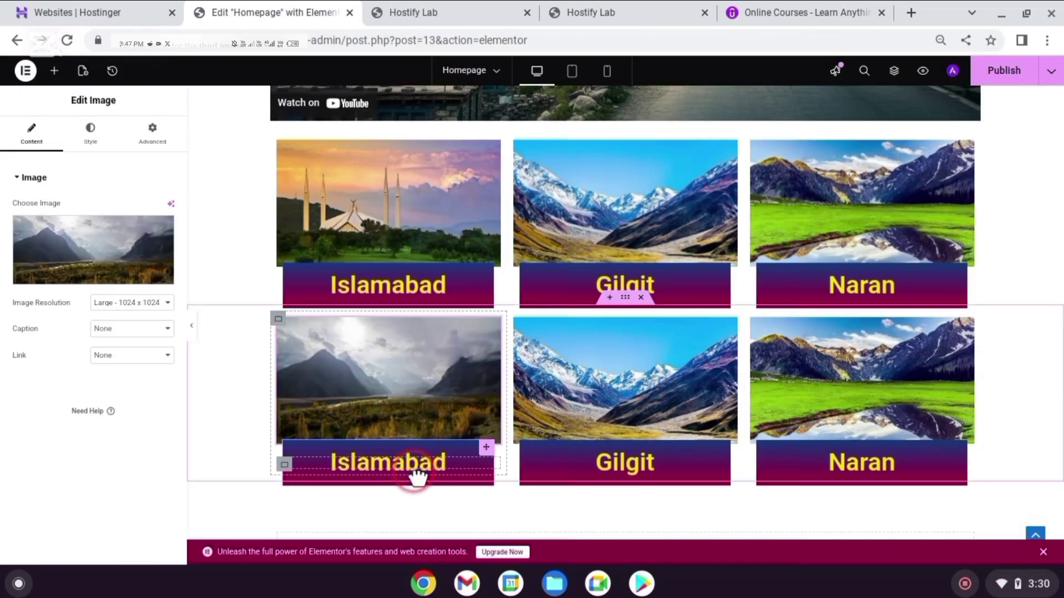
# Step: Change the first heading in the duplicated row to Sakardu
pyautogui.click(416, 474)
pyautogui.moveTo(69, 224); pyautogui.dragTo(1, 216)
pyautogui.write('Sakardu')
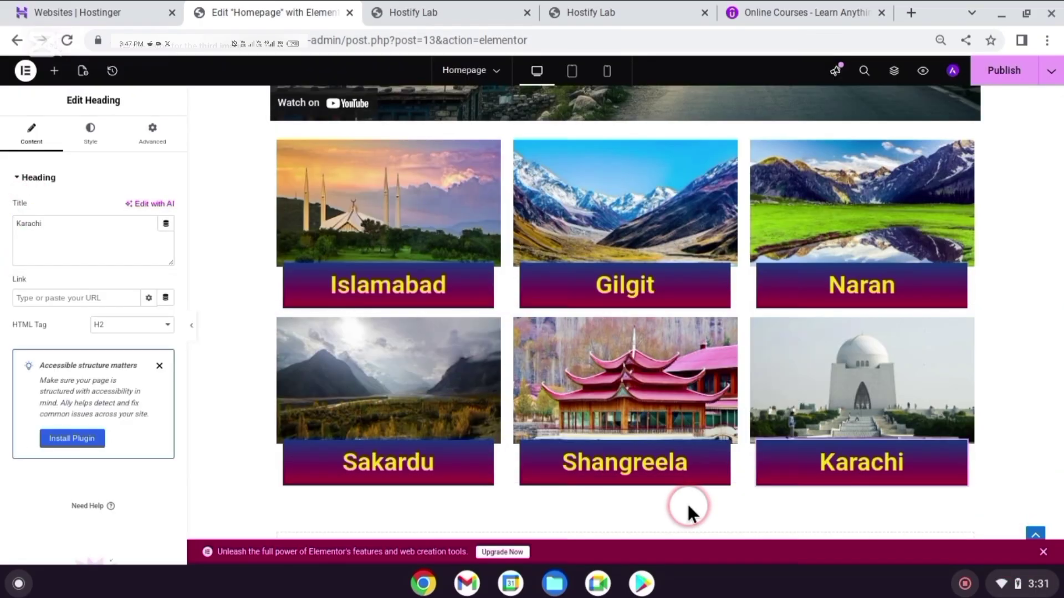
# Step: Preview the homepage to check the two rows of destination images, and return to the editor
pyautogui.click(922, 71)
pyautogui.moveTo(1057, 122); pyautogui.dragTo(1059, 491)
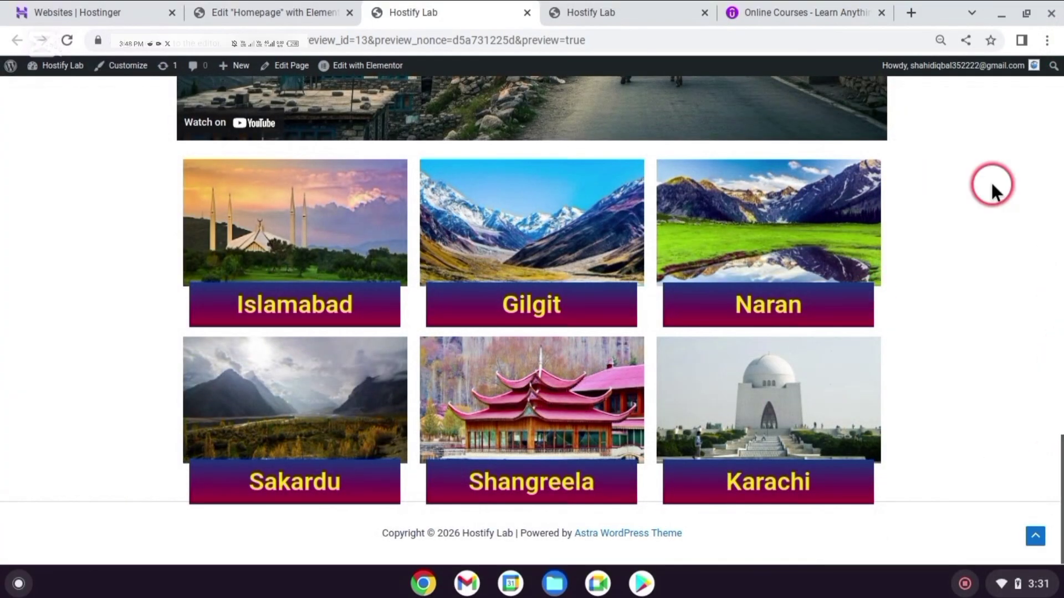
pyautogui.click(222, 13)
# Step: Add a flexbox container with two equal columns below the Sakardu, Shangreela and Karachi row
pyautogui.scroll(-3, 532, 272)
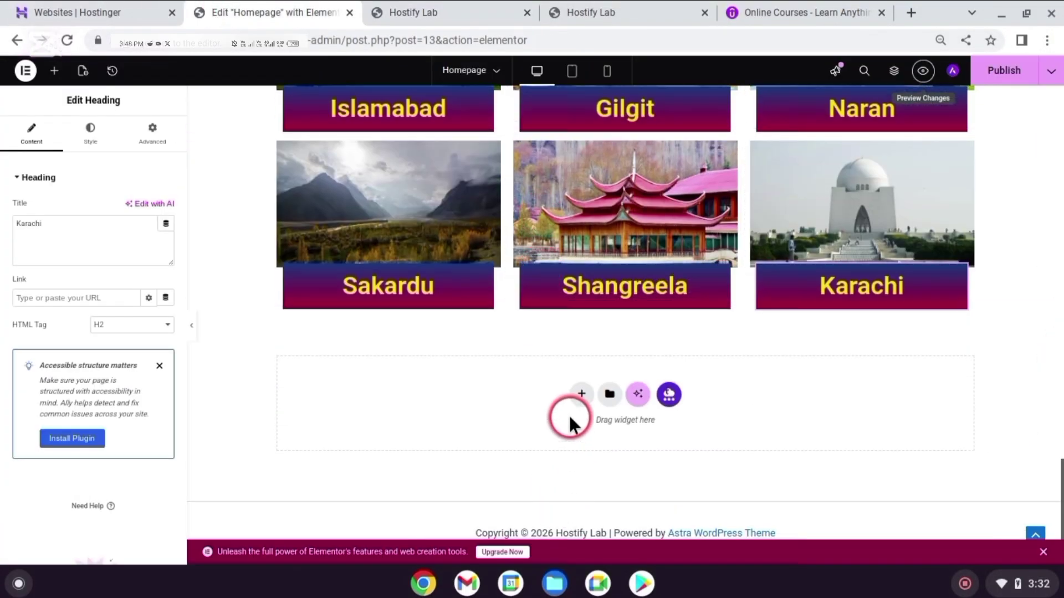
pyautogui.click(581, 395)
pyautogui.click(582, 434)
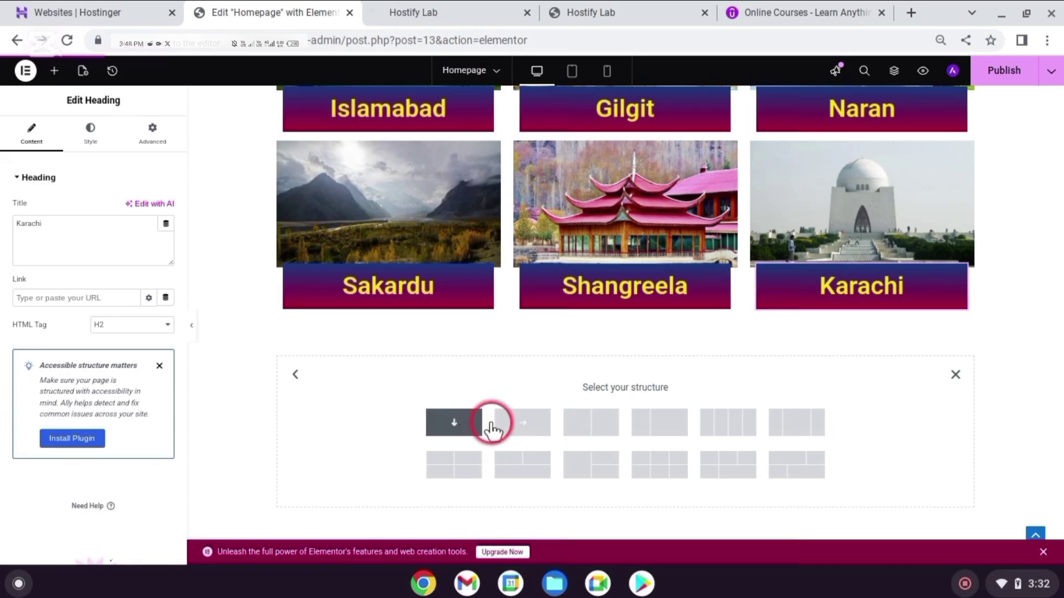
pyautogui.click(582, 438)
# Step: Place a Text Editor widget in the first column of the new container and replace its placeholder text with "Explore Pakistan"
pyautogui.click(449, 350)
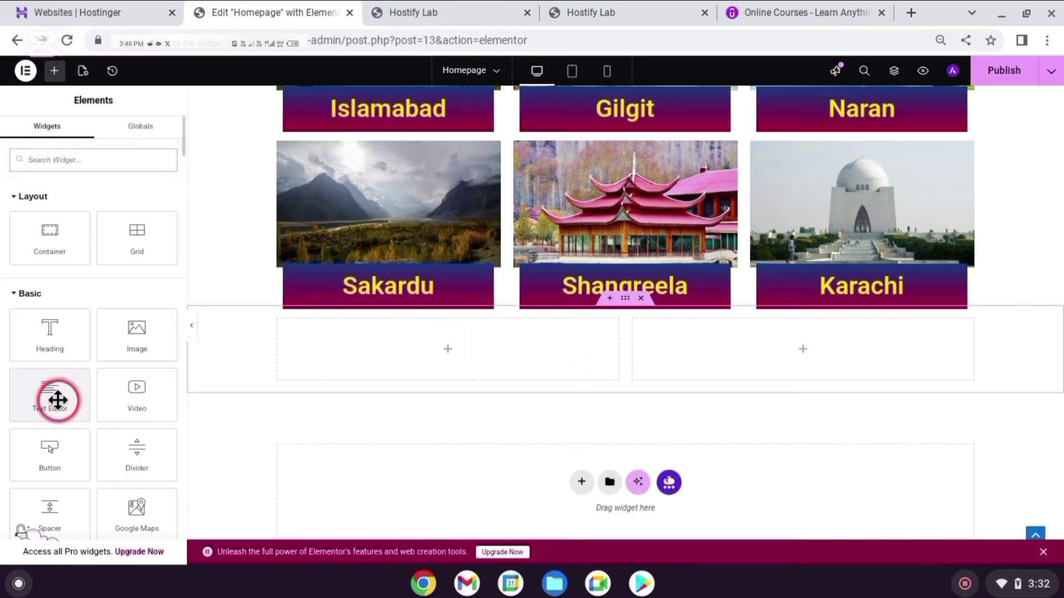
pyautogui.moveTo(57, 399); pyautogui.dragTo(340, 347)
pyautogui.click(107, 321)
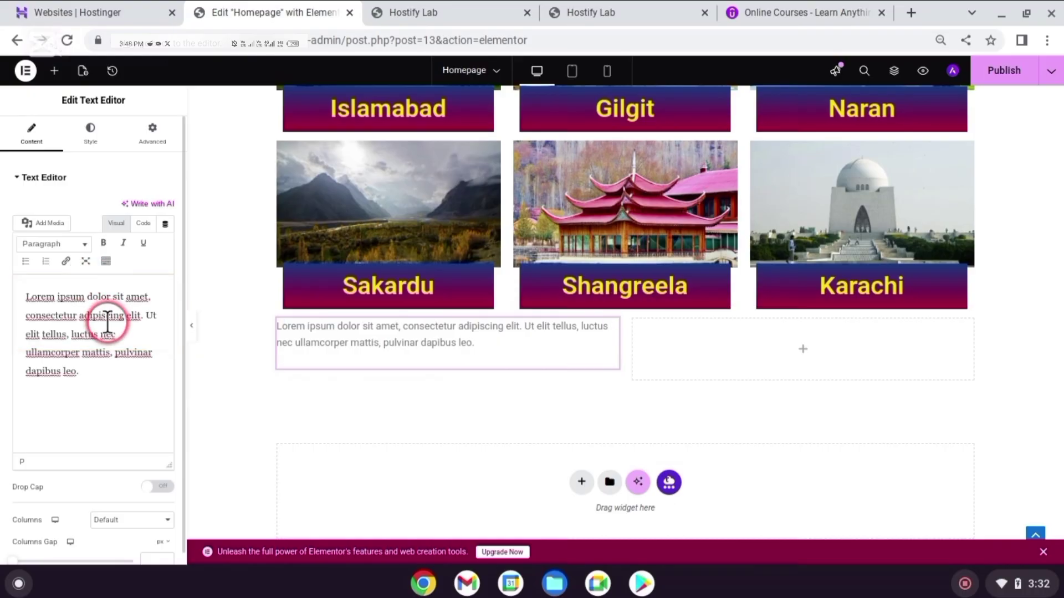
pyautogui.hotkey('ctrl', 'a')
pyautogui.write('Explor')
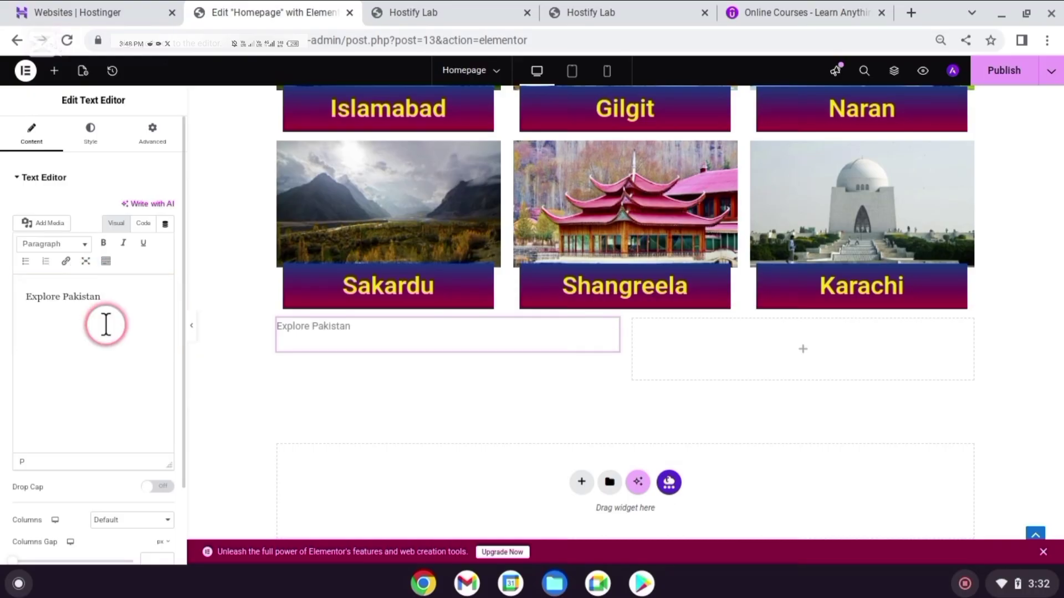
# Step: Make the Explore Pakistan line in the text widget bold and underlined
pyautogui.hotkey('ctrl', 'a')
pyautogui.click(103, 243)
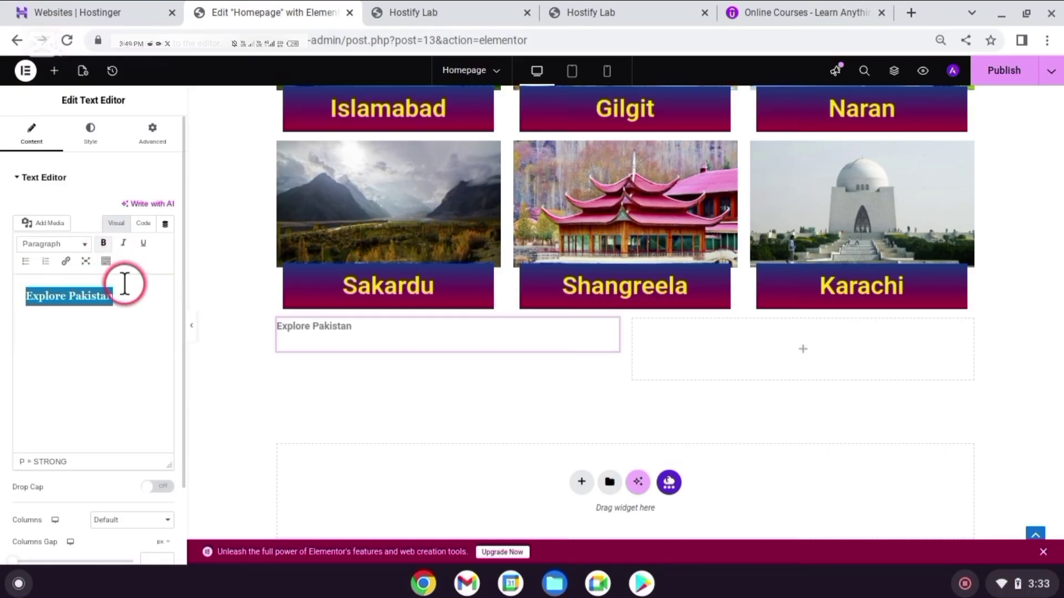
pyautogui.click(143, 243)
# Step: Add the paragraph starting "Pakistan is a land of stunning landscapes, rich traditions, and unforgettable journeys" below the Explore Pakistan line
pyautogui.click(142, 297)
pyautogui.press('Return')
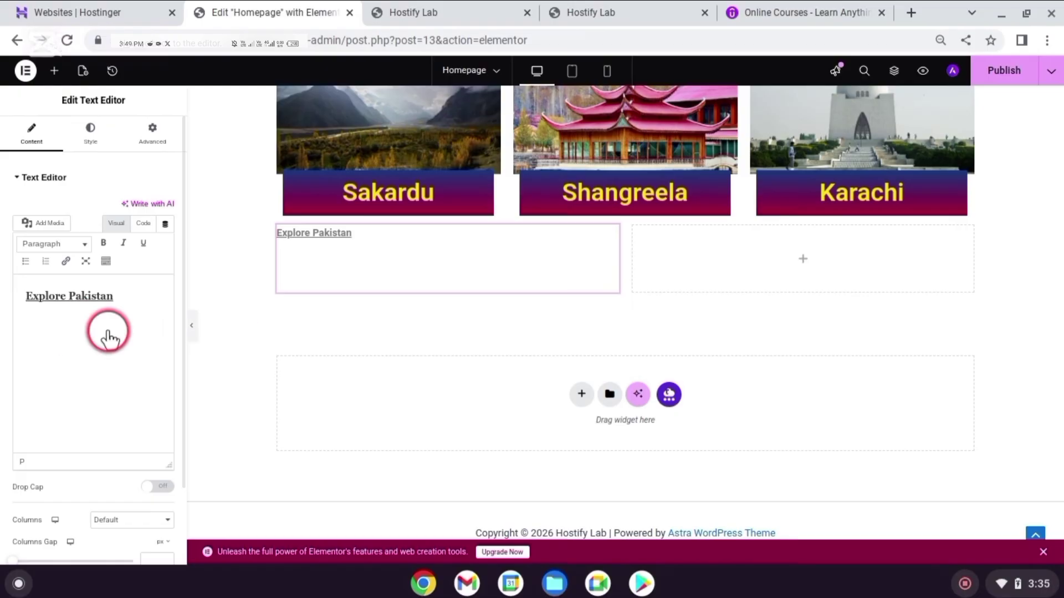
pyautogui.write('Pakistan is a land of stunning landscapes, rich traditions, and unforgettable journeys.From towering mountains and peaceful valleys to historic cities and vibrant cultures,every destination offers a unique experience. Whether you seek adventure, naturalbeauty, or cultural discovery, Pakistan has something special for you. Explorebreathtaking valleys, ancient landmarks, and warm local hospitality that make every tripmemorable. At Explore Pakistan, we help you discover hidden gems, plan meaningful journeys, and create lasting memories. Let your next adventure begin here and turn every moment into an unforgettable experience.')
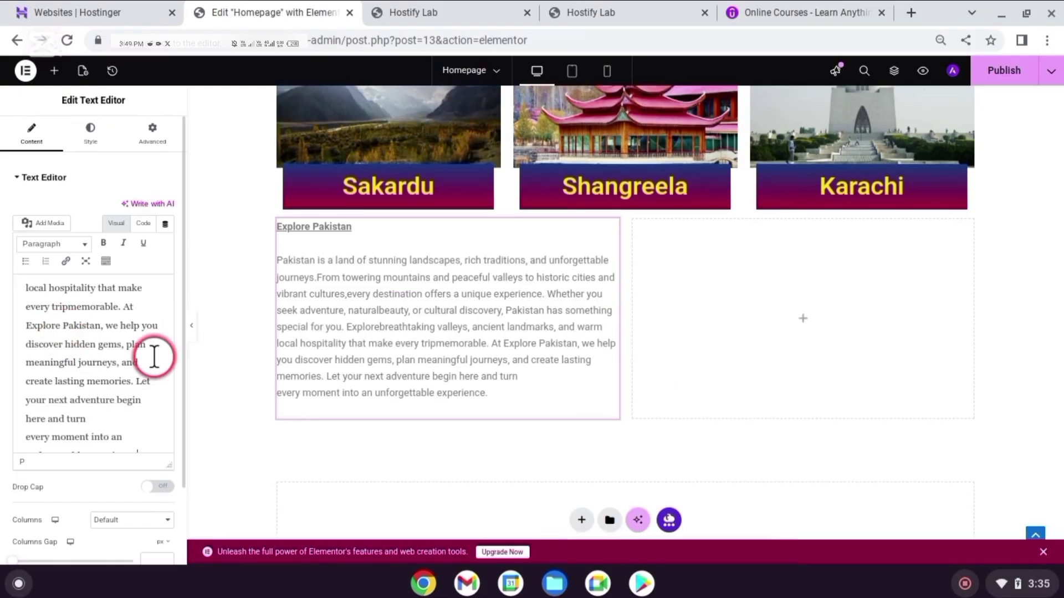
# Step: Place an Image widget in the empty second column and fill it with the costumed dancers photo from the media library
pyautogui.scroll(1, 369, 394)
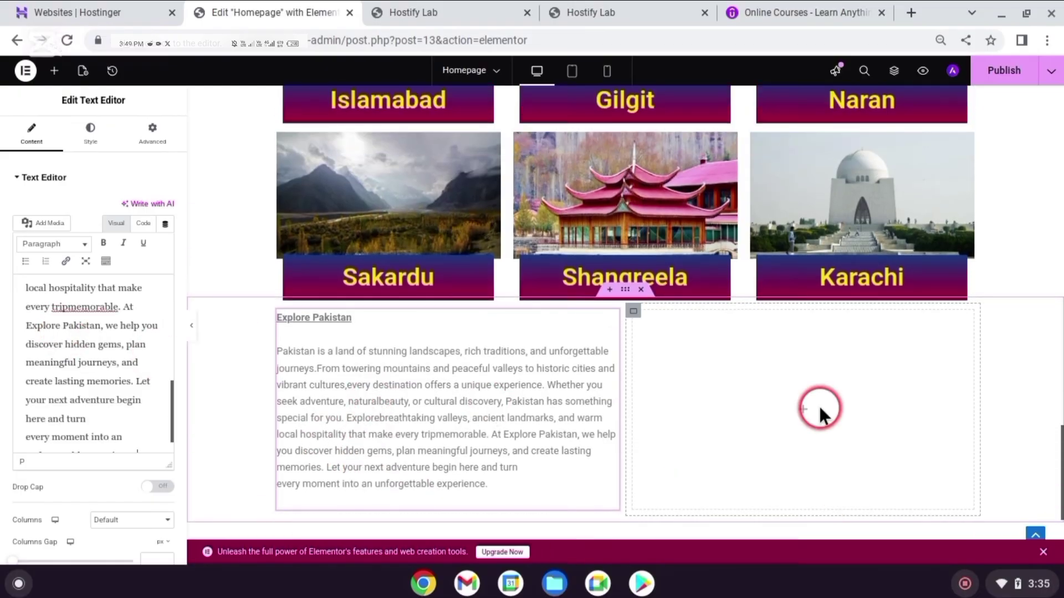
pyautogui.click(803, 411)
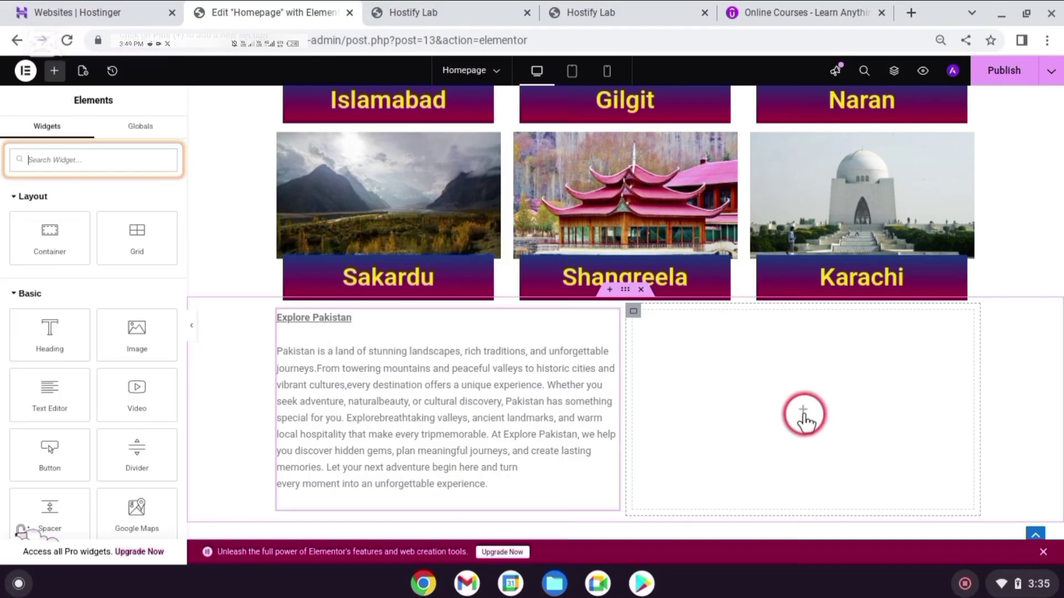
pyautogui.moveTo(137, 332); pyautogui.dragTo(775, 388)
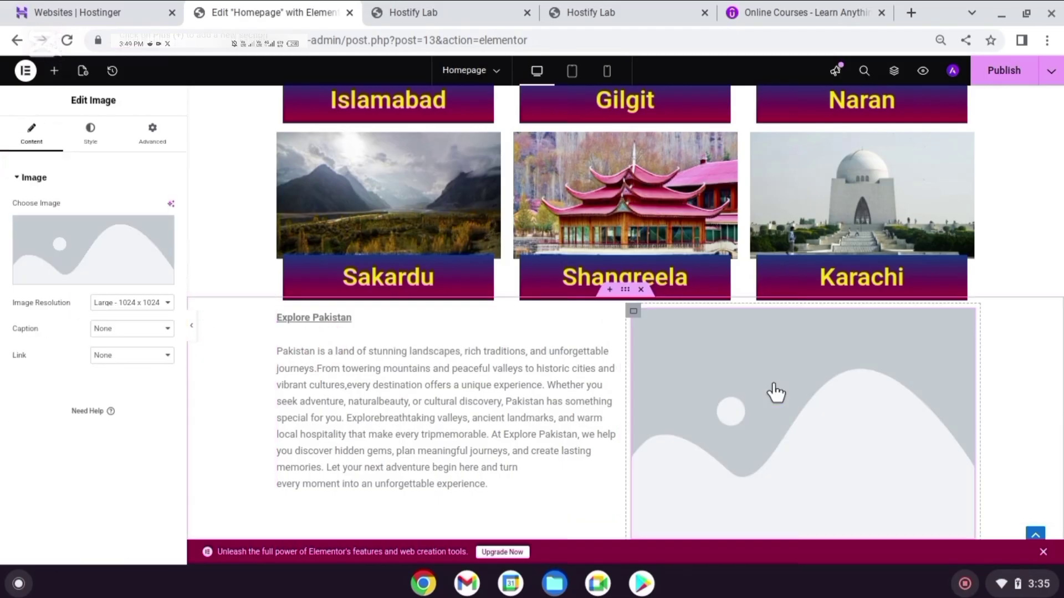
pyautogui.click(72, 277)
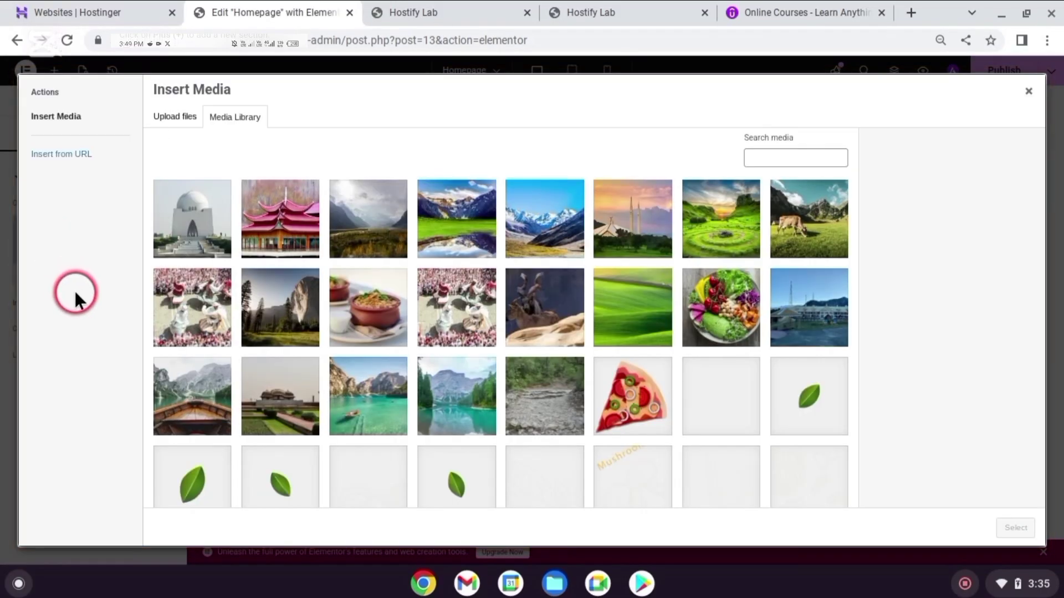
pyautogui.click(188, 320)
pyautogui.click(1016, 527)
pyautogui.scroll(-2, 778, 380)
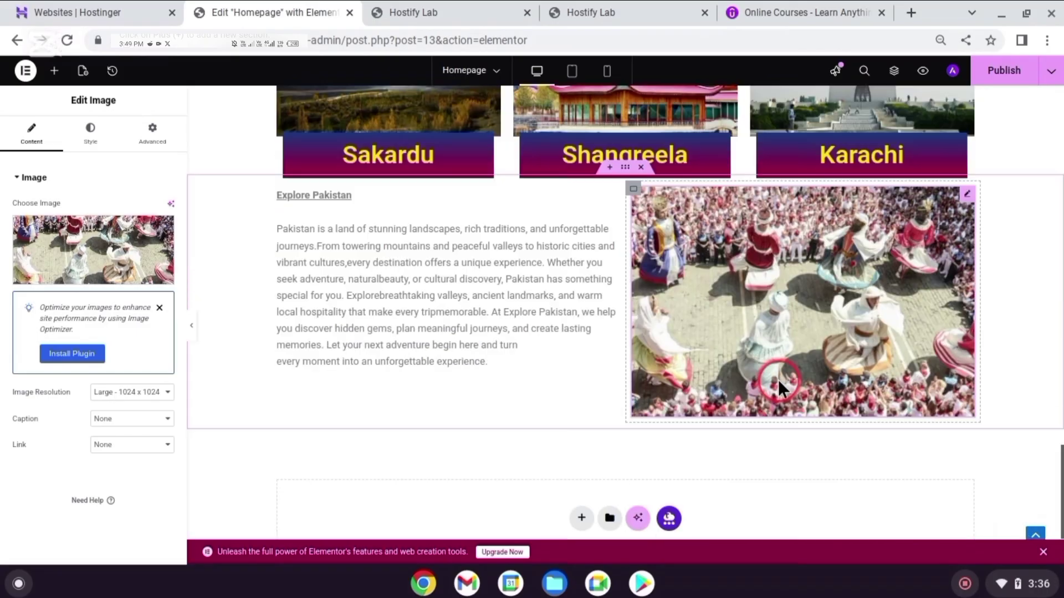
# Step: Insert a single-column flexbox container between the YouTube video and the Islamabad, Gilgit and Naran row
pyautogui.scroll(7, 779, 383)
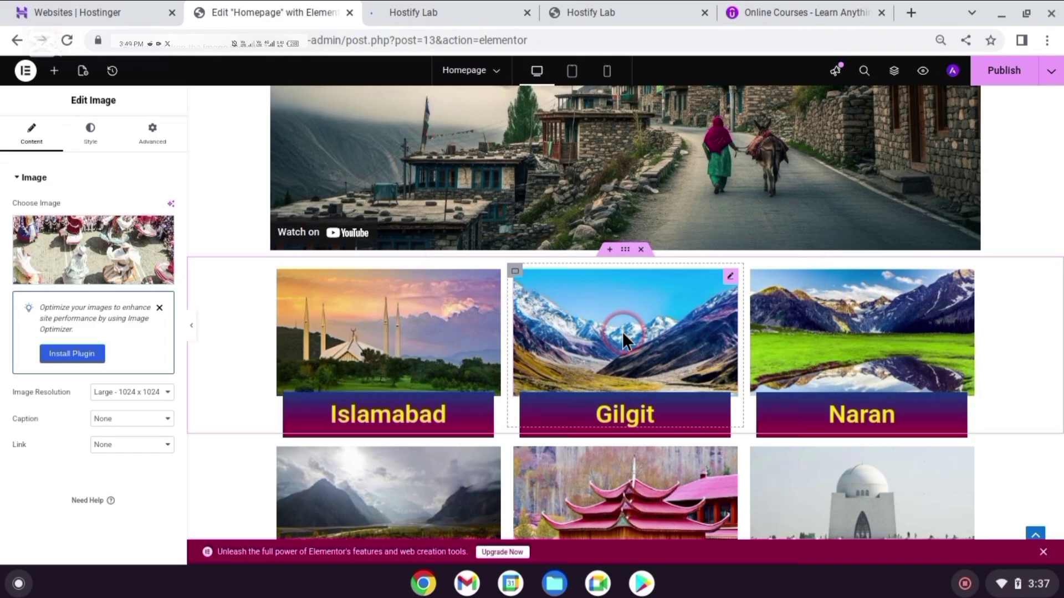
pyautogui.click(610, 252)
pyautogui.click(582, 311)
pyautogui.click(582, 347)
pyautogui.click(521, 350)
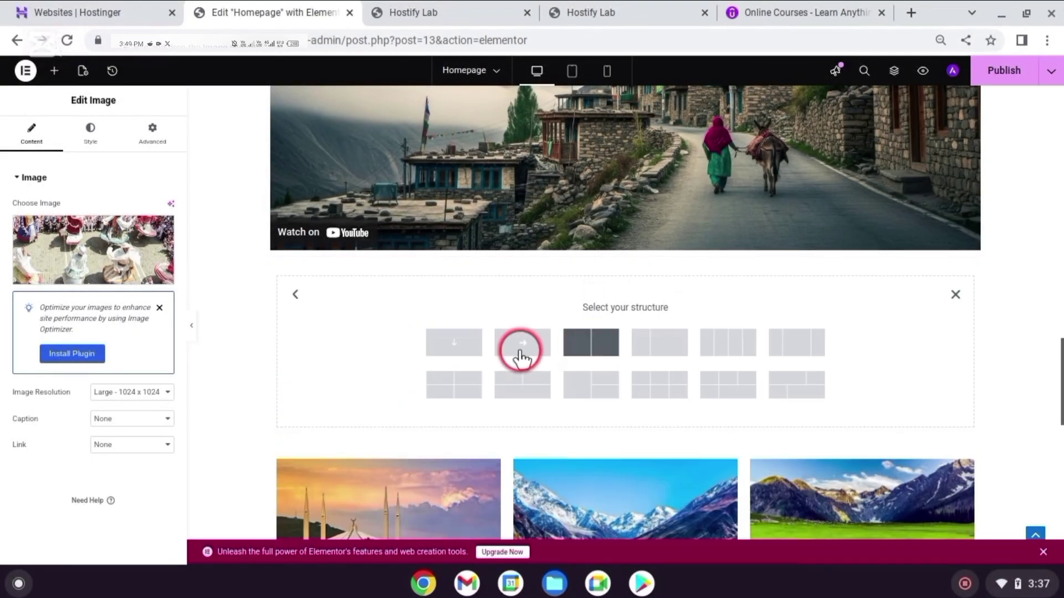
pyautogui.click(451, 346)
# Step: Place a Heading widget in the new container and set its title to "Best Visiting Places"
pyautogui.moveTo(78, 333); pyautogui.dragTo(567, 282)
pyautogui.tripleClick(106, 236)
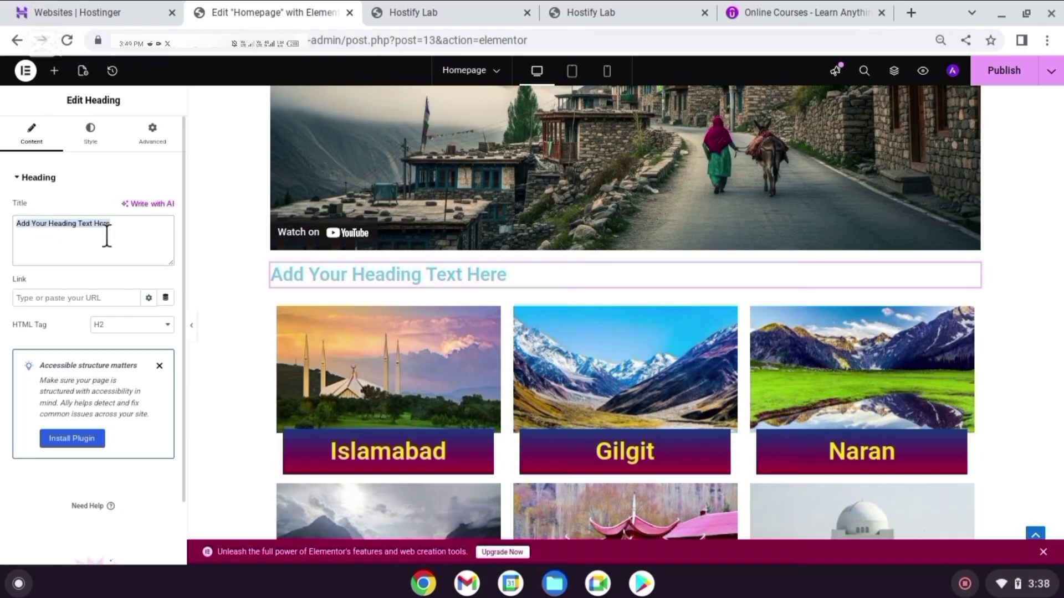
pyautogui.write('Best Visiting Places')
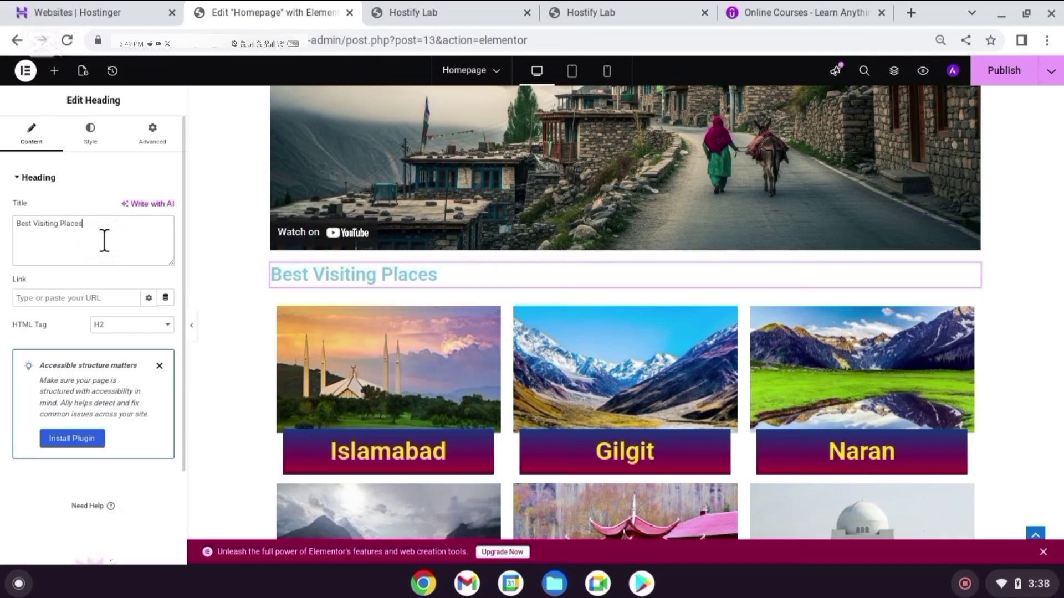
# Step: Style the Best Visiting Places heading as centered, larger green text
pyautogui.click(92, 140)
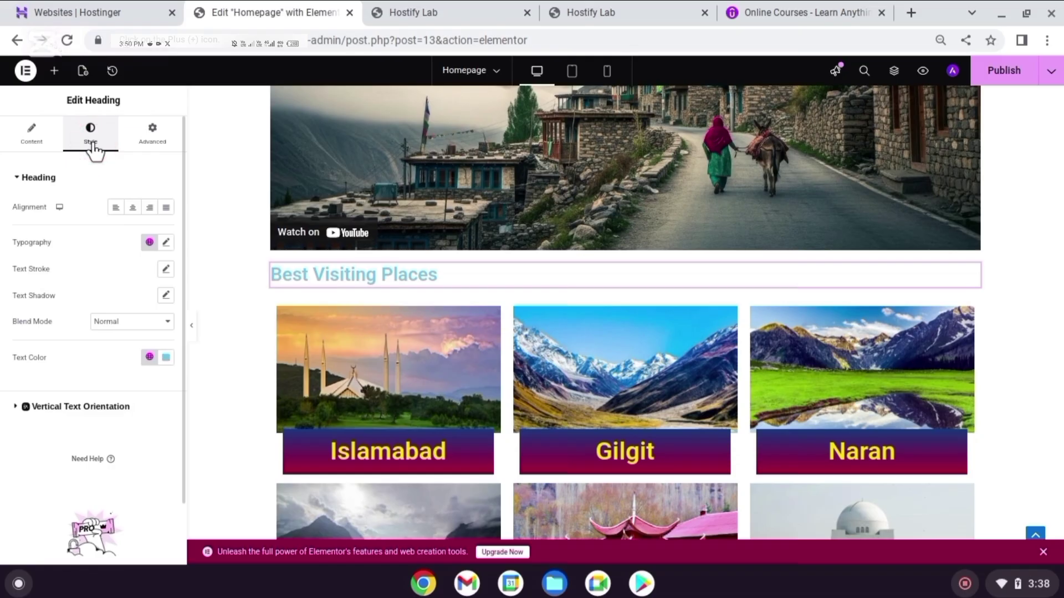
pyautogui.click(133, 207)
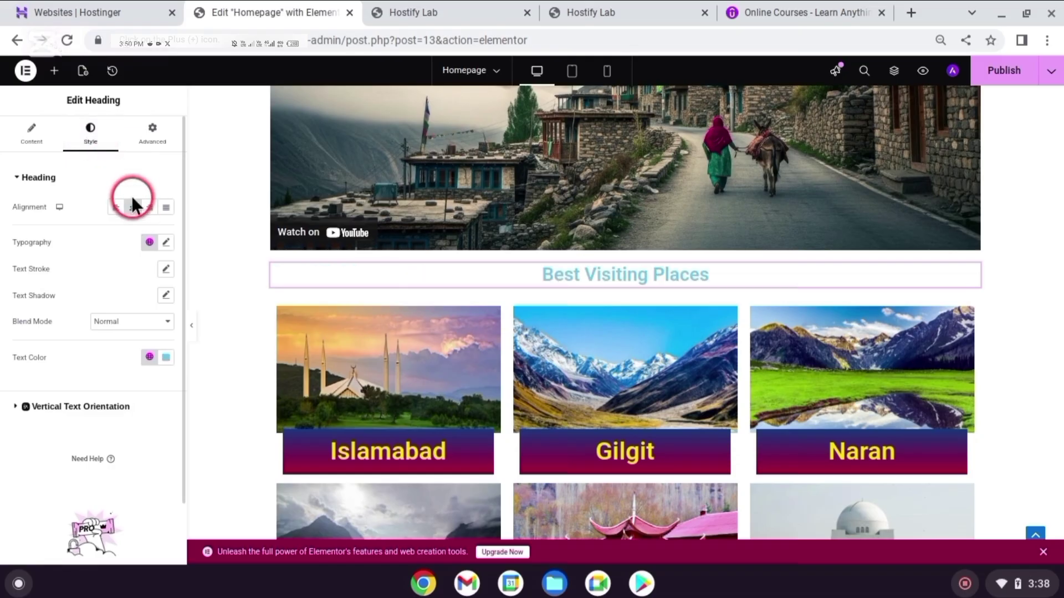
pyautogui.click(167, 244)
pyautogui.click(138, 342)
pyautogui.click(165, 357)
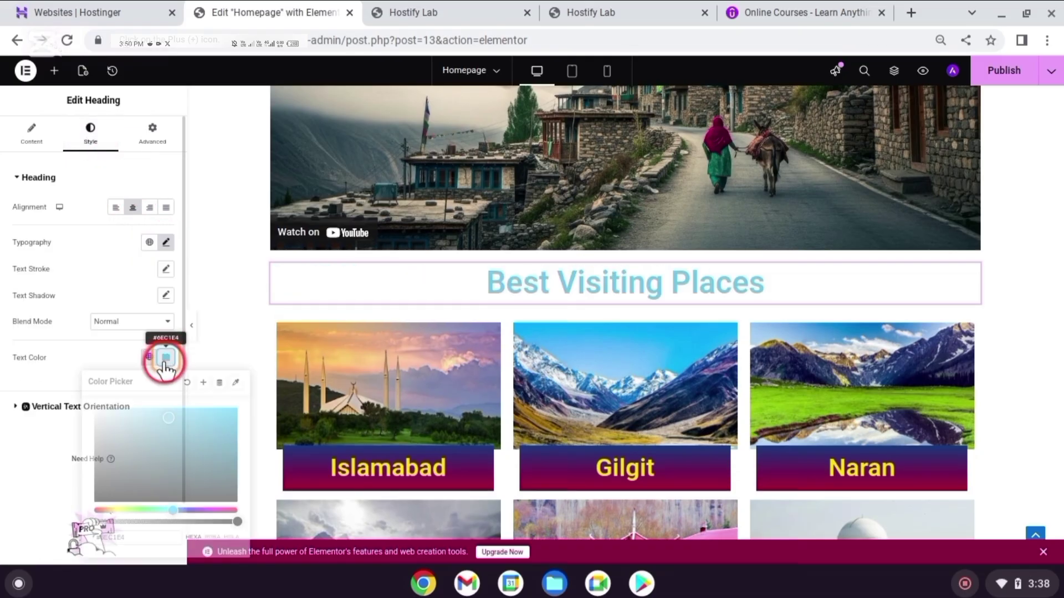
pyautogui.click(231, 441)
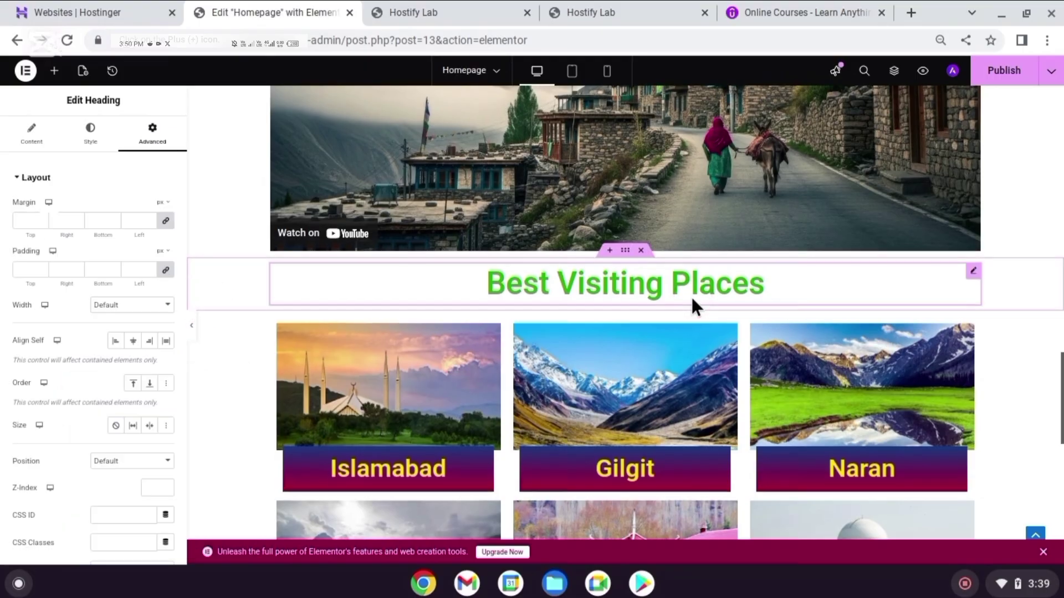
# Step: Preview the homepage down to the Explore Pakistan section, and return to the editor
pyautogui.scroll(1, 990, 164)
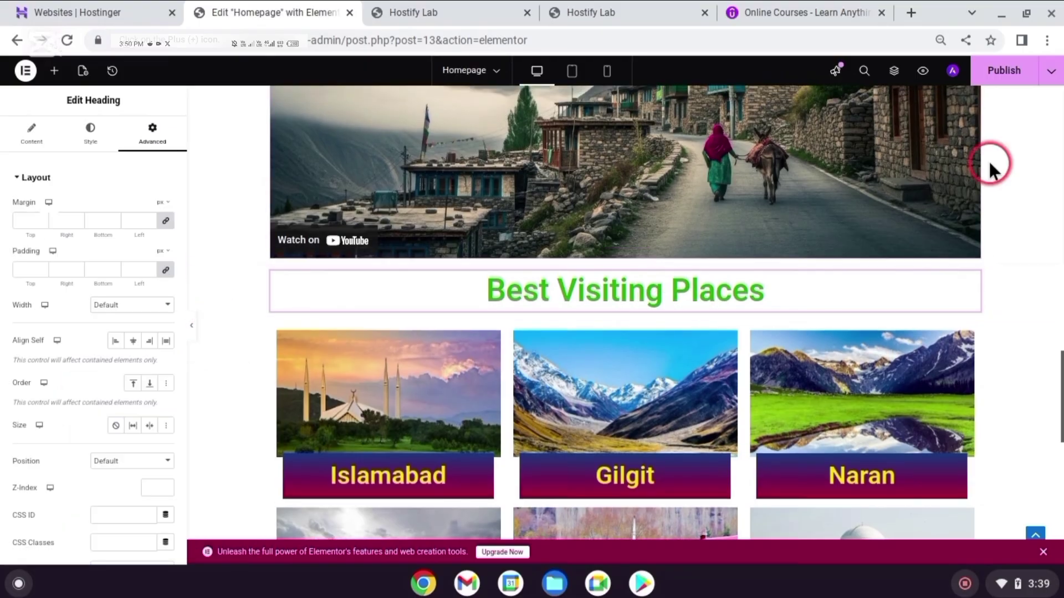
pyautogui.click(923, 71)
pyautogui.moveTo(1058, 139); pyautogui.dragTo(1059, 480)
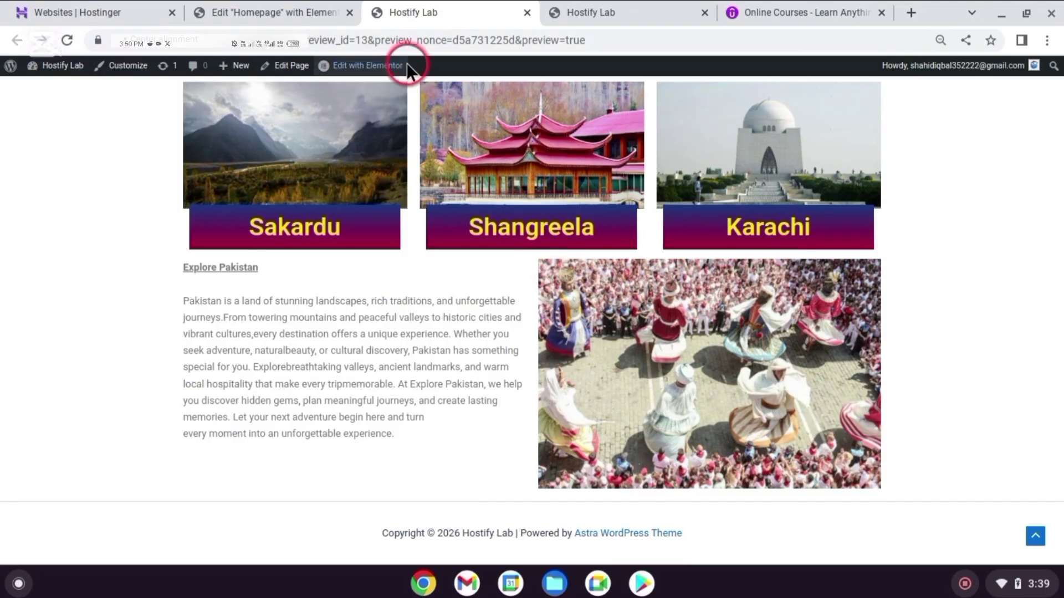
pyautogui.click(268, 12)
# Step: Unlink the margin values of the Explore Pakistan text-and-image container and set its top margin to 25 px
pyautogui.scroll(-8, 594, 351)
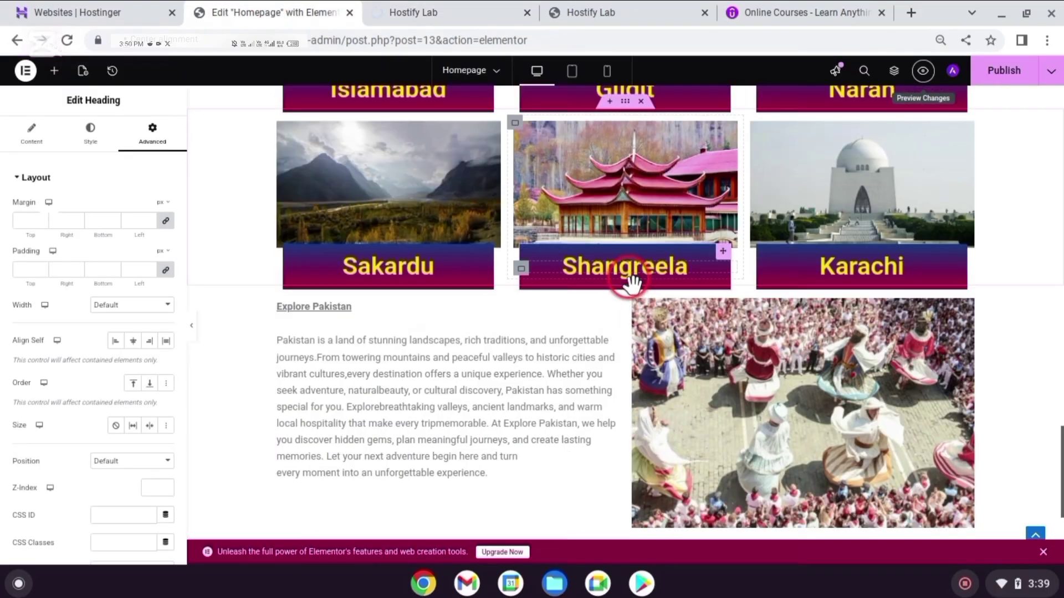
pyautogui.click(633, 321)
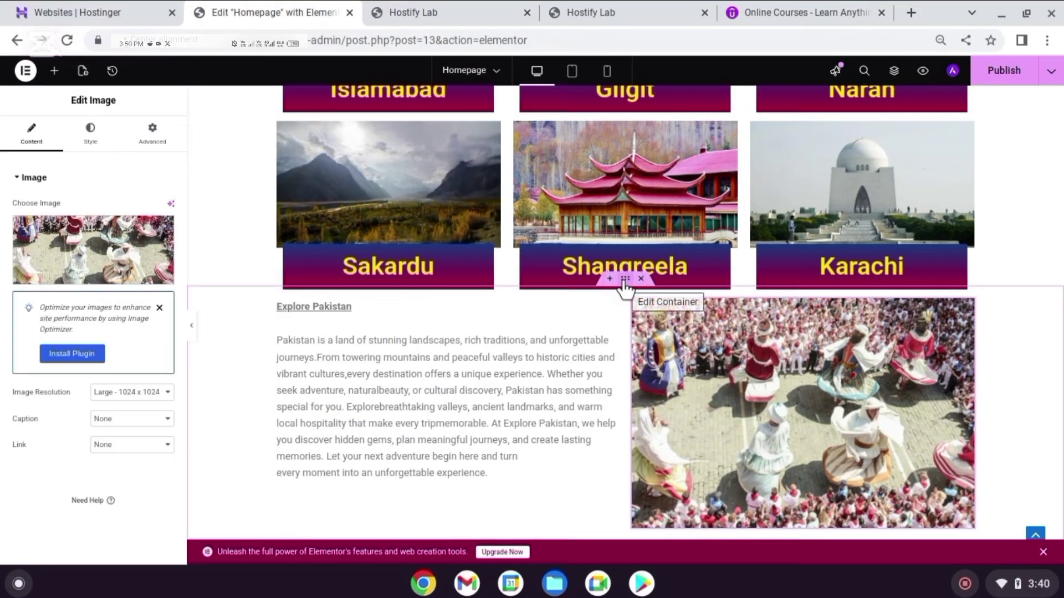
pyautogui.click(157, 145)
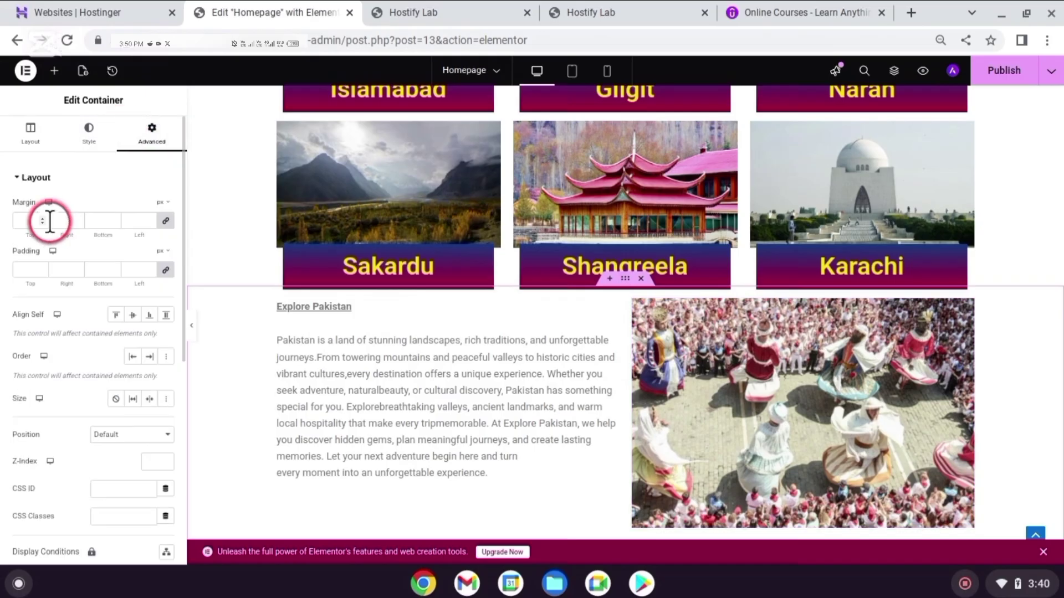
pyautogui.click(164, 221)
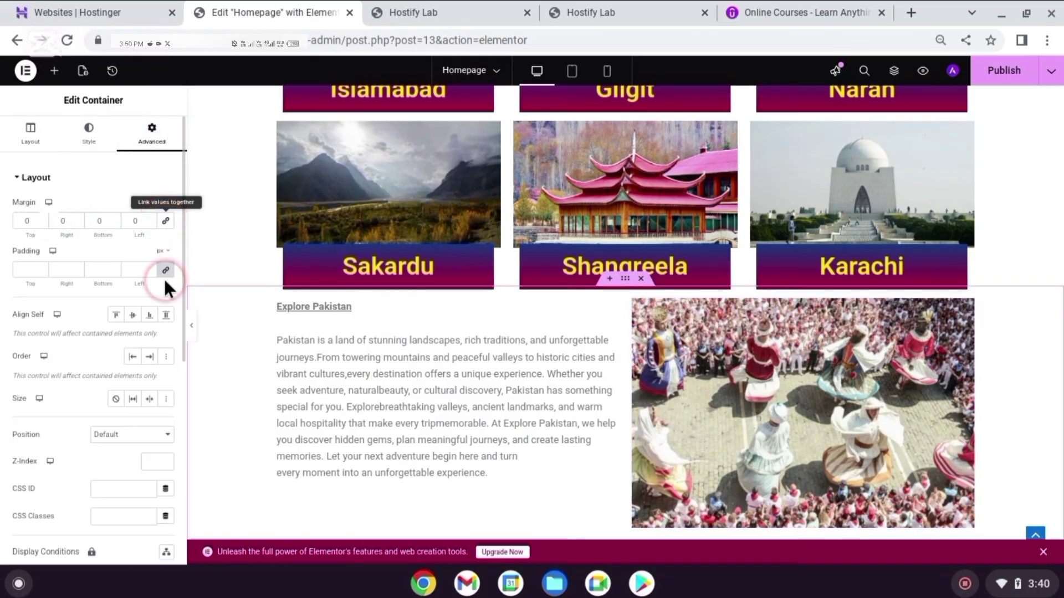
pyautogui.click(34, 222)
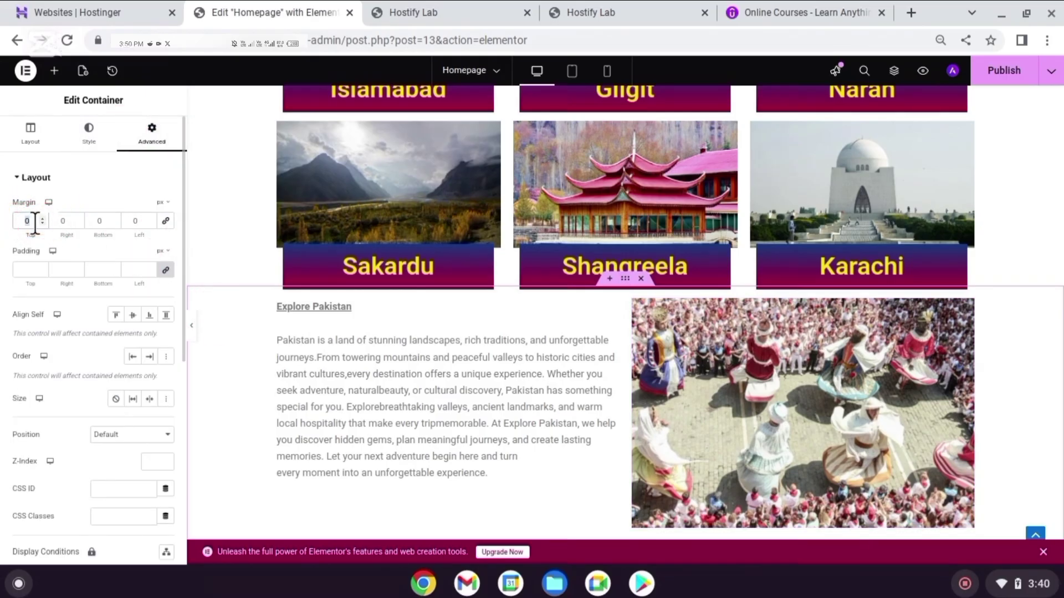
pyautogui.write('25')
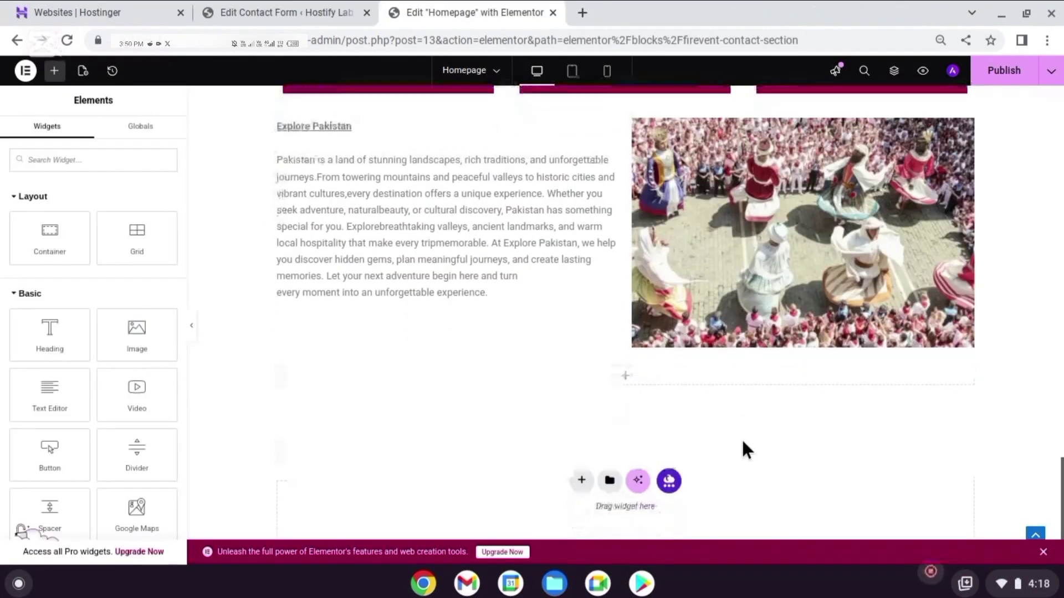
# Step: Open the Templately block library and filter the blocks by the Contact type to browse contact sections
pyautogui.click(668, 395)
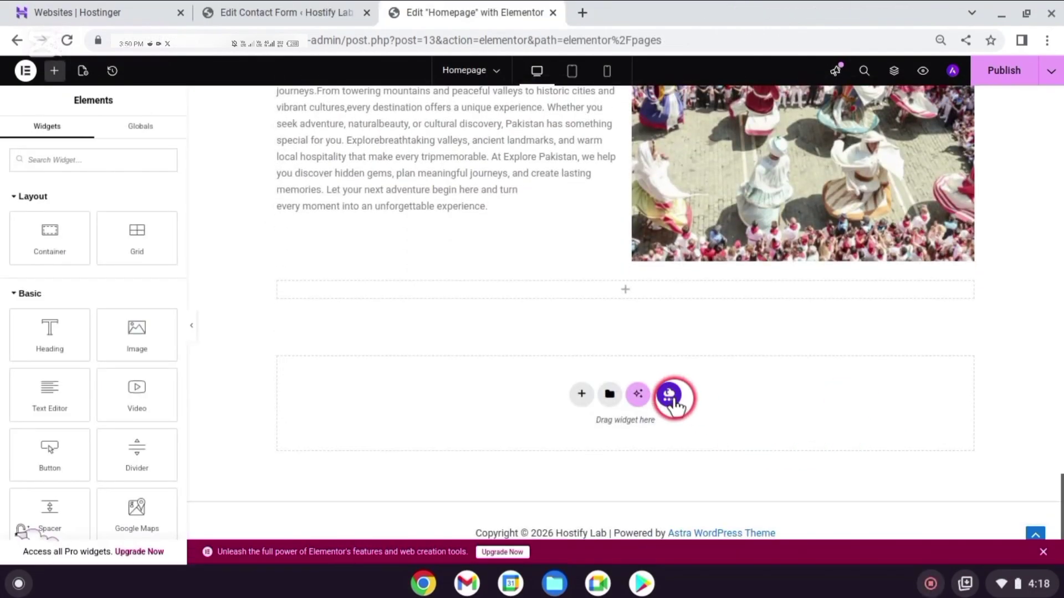
pyautogui.click(368, 133)
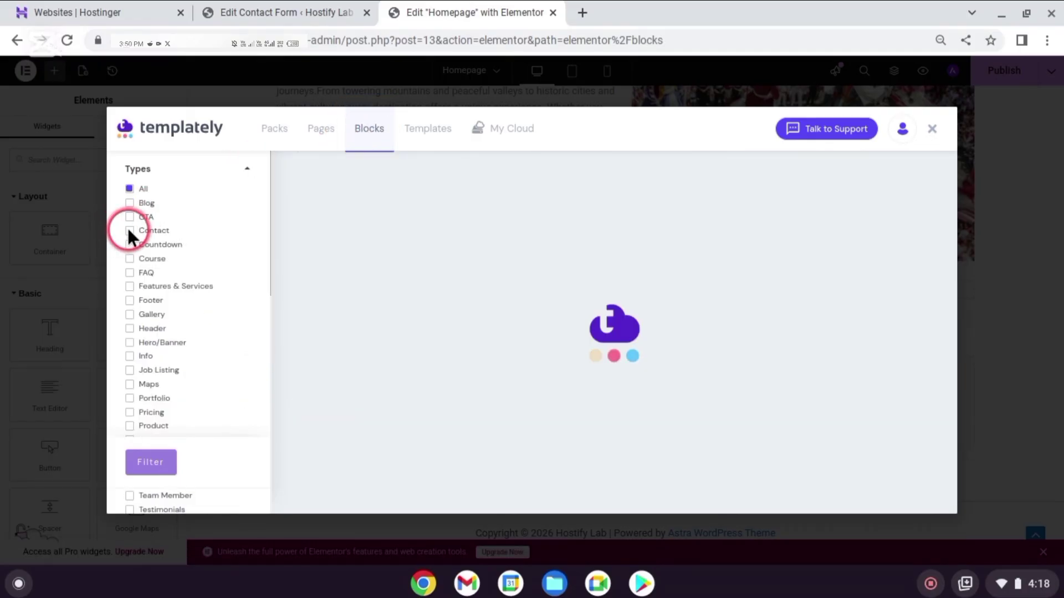
pyautogui.click(129, 230)
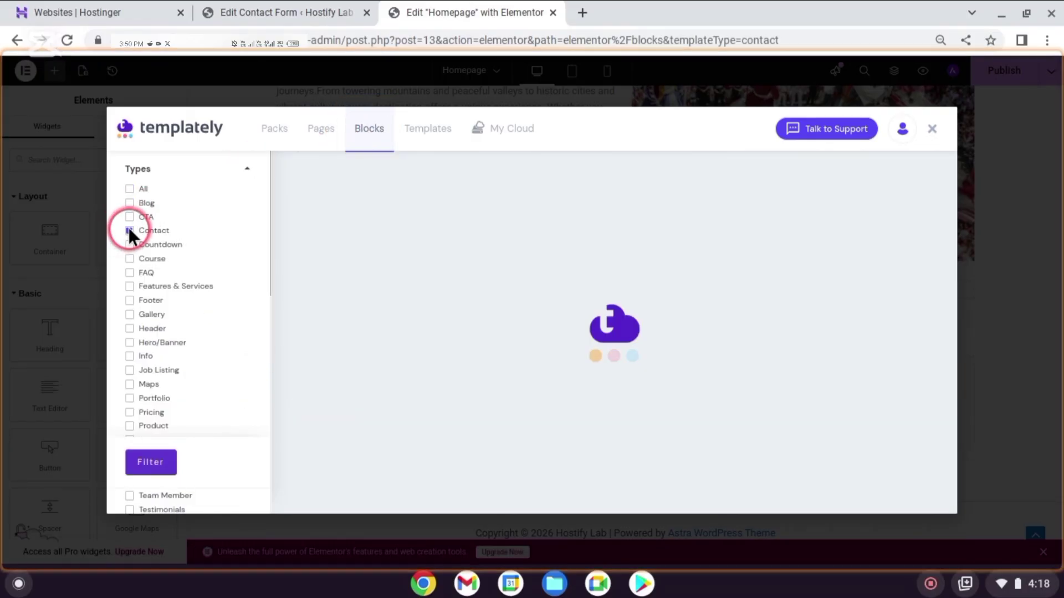
pyautogui.click(148, 461)
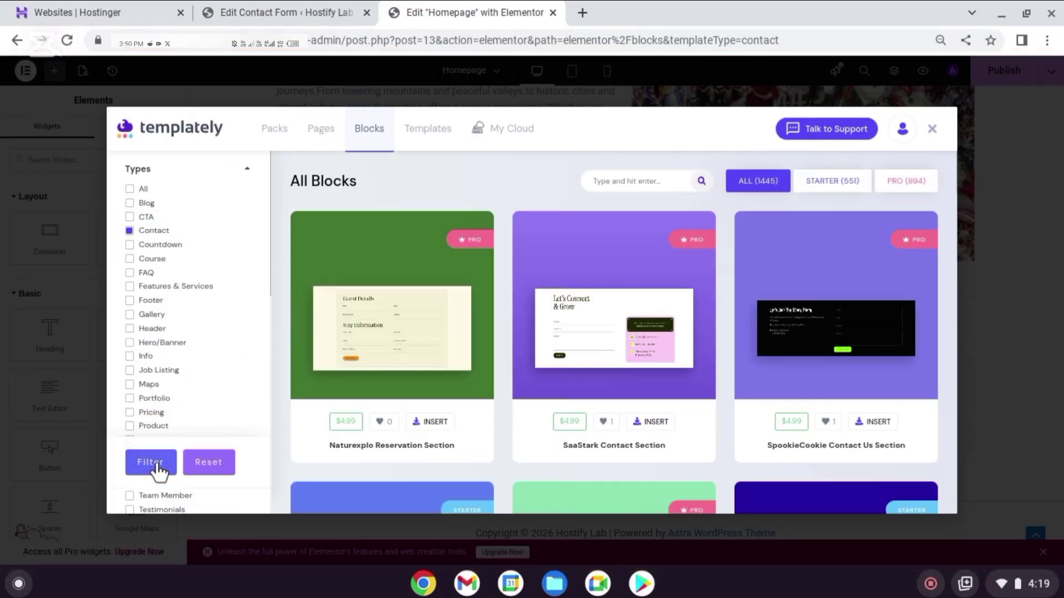
pyautogui.scroll(-3, 360, 373)
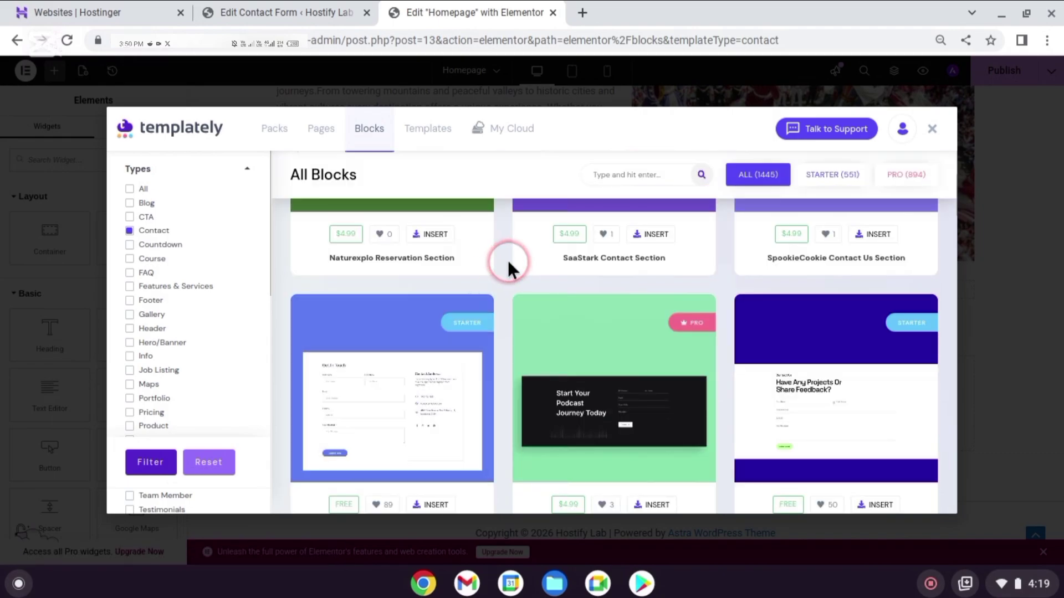
# Step: Find the Penny Grow Contact Section among the contact blocks and insert it into the homepage
pyautogui.scroll(-5, 509, 264)
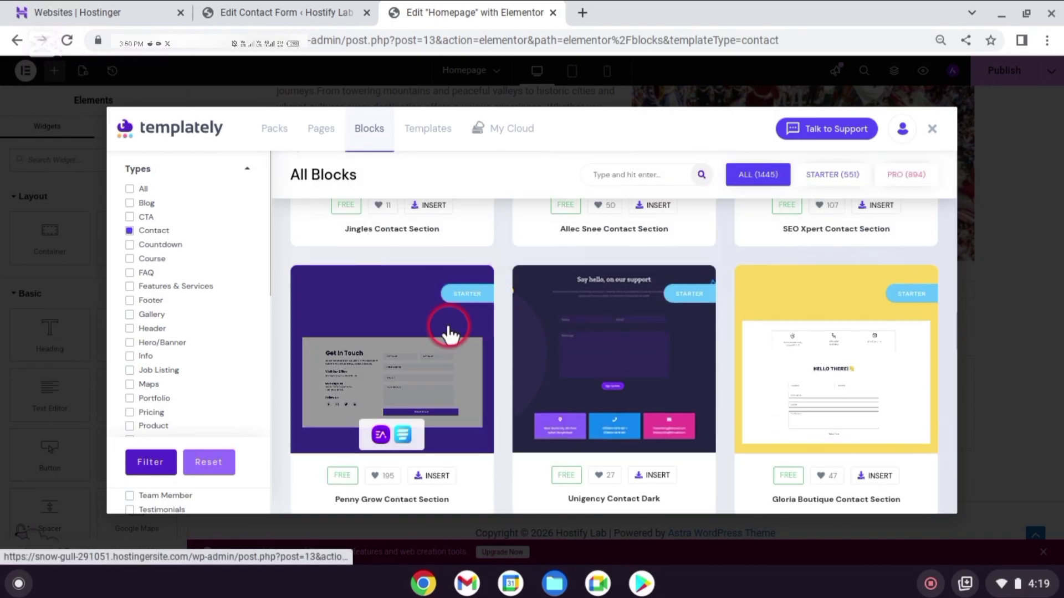
pyautogui.click(348, 357)
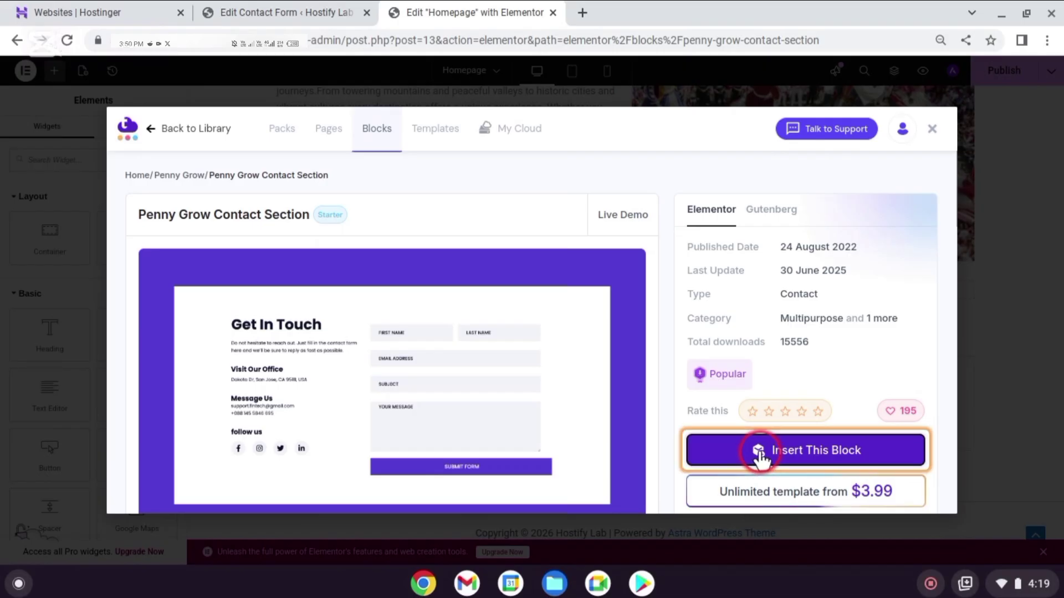
pyautogui.click(759, 450)
pyautogui.click(490, 372)
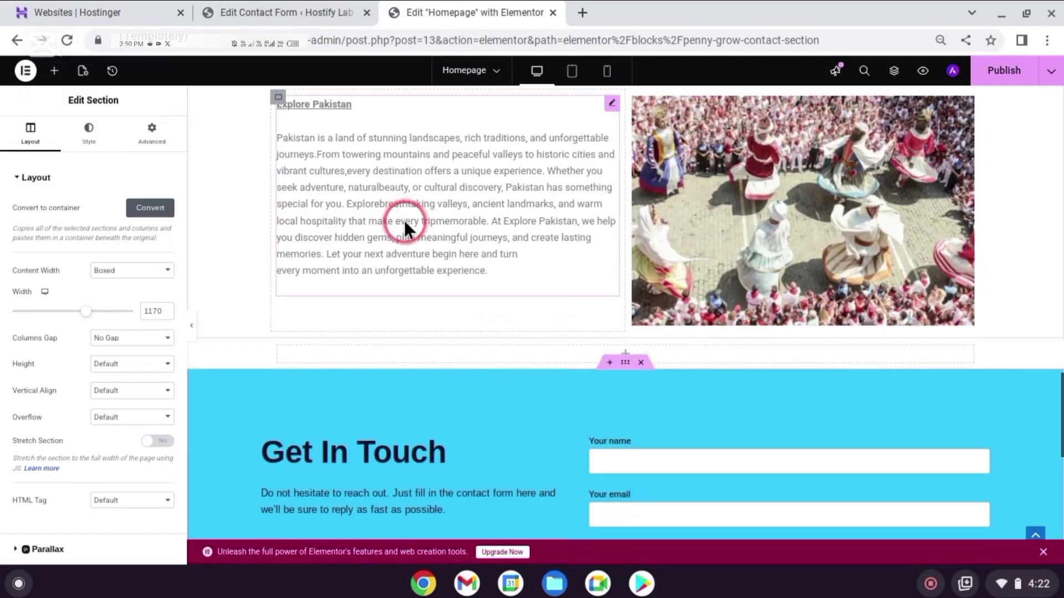
# Step: Examine the editable title texts of the contact section's Get In Touch heading and the description beneath it
pyautogui.scroll(-3, 404, 221)
pyautogui.scroll(-2, 406, 228)
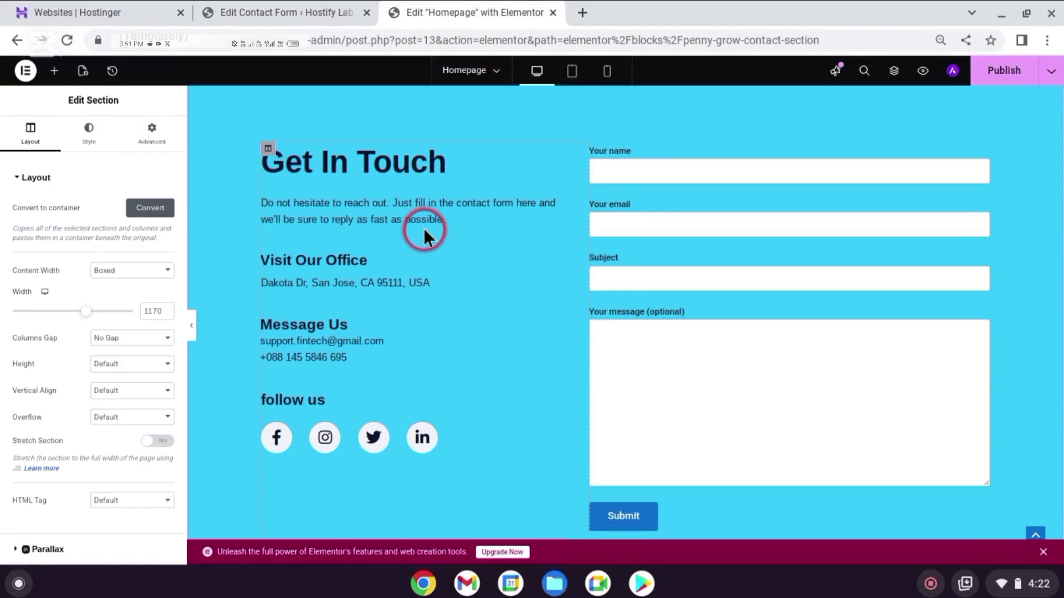
pyautogui.click(432, 162)
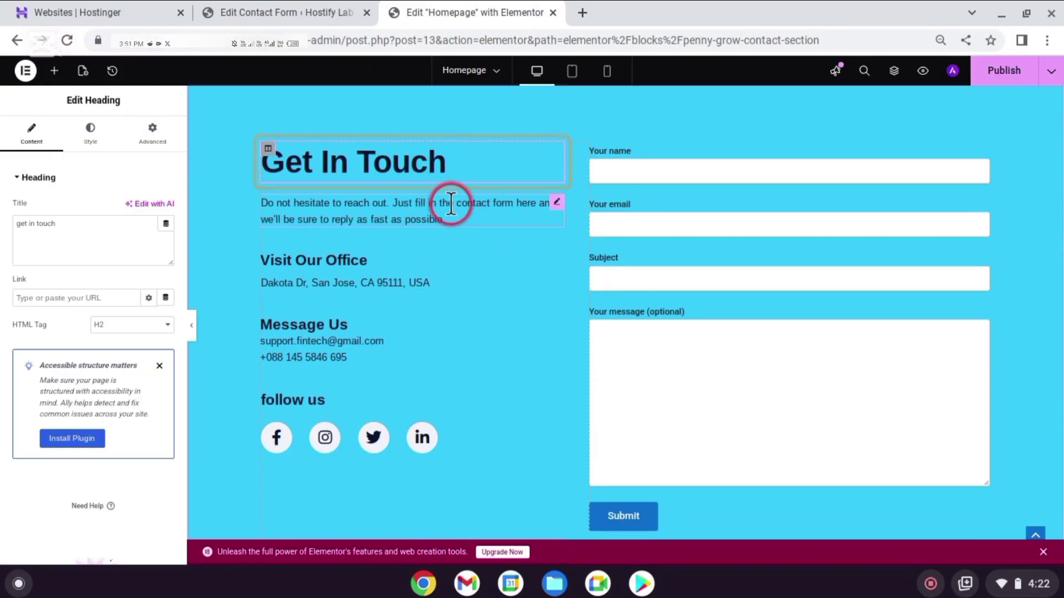
pyautogui.click(445, 220)
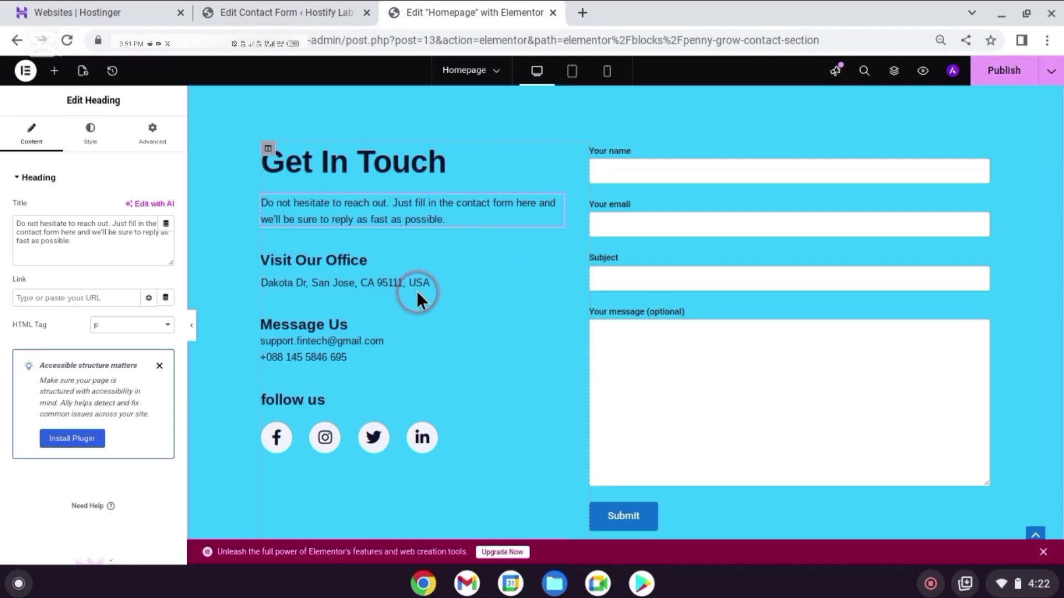
# Step: Inspect the link settings of the Facebook, Instagram and LinkedIn items in the contact section's social icons
pyautogui.click(280, 438)
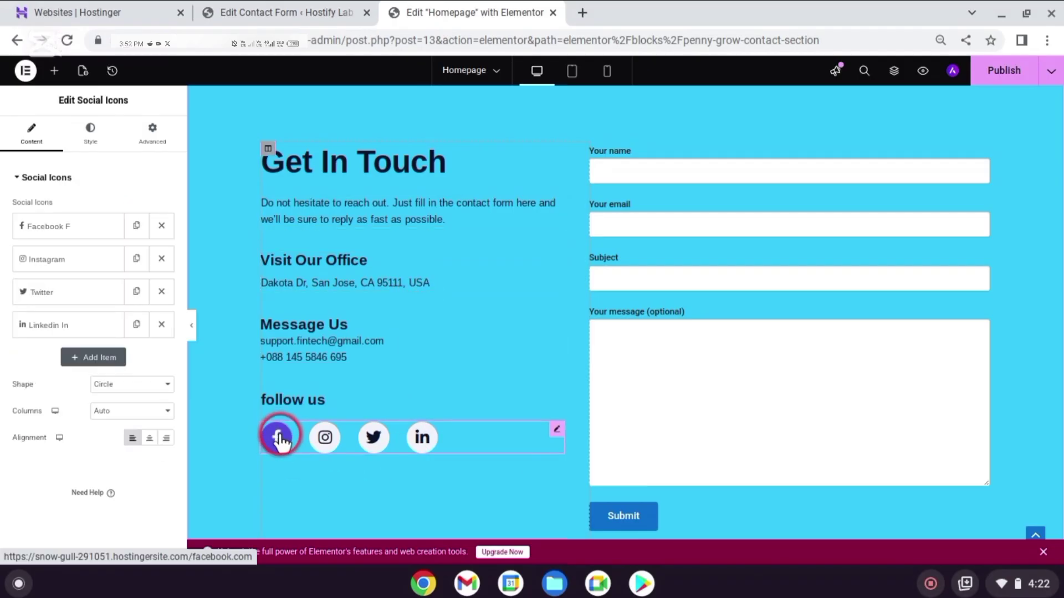
pyautogui.click(65, 231)
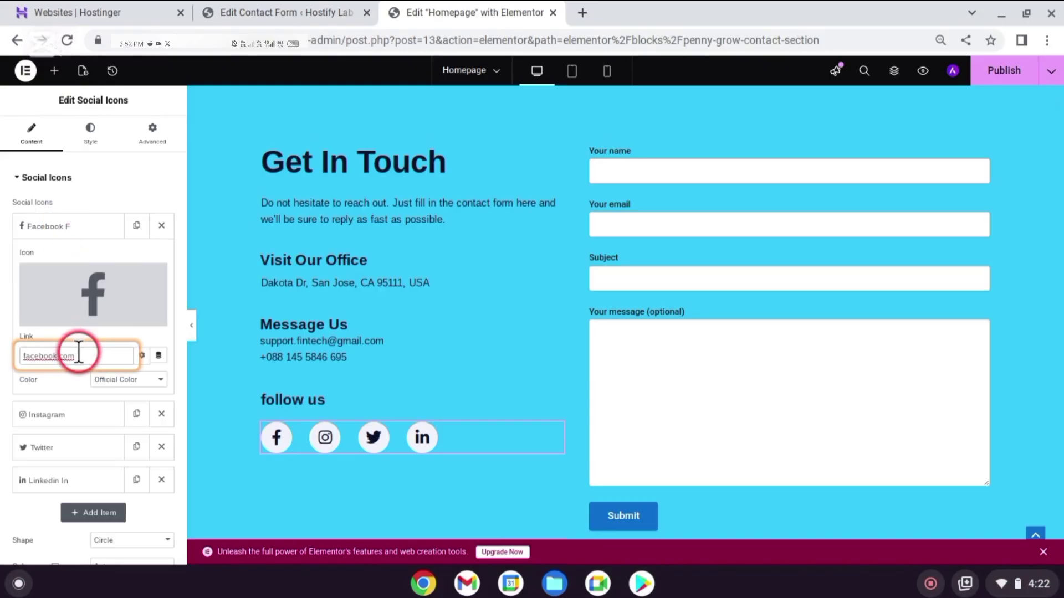
pyautogui.moveTo(78, 355); pyautogui.dragTo(9, 366)
pyautogui.click(69, 415)
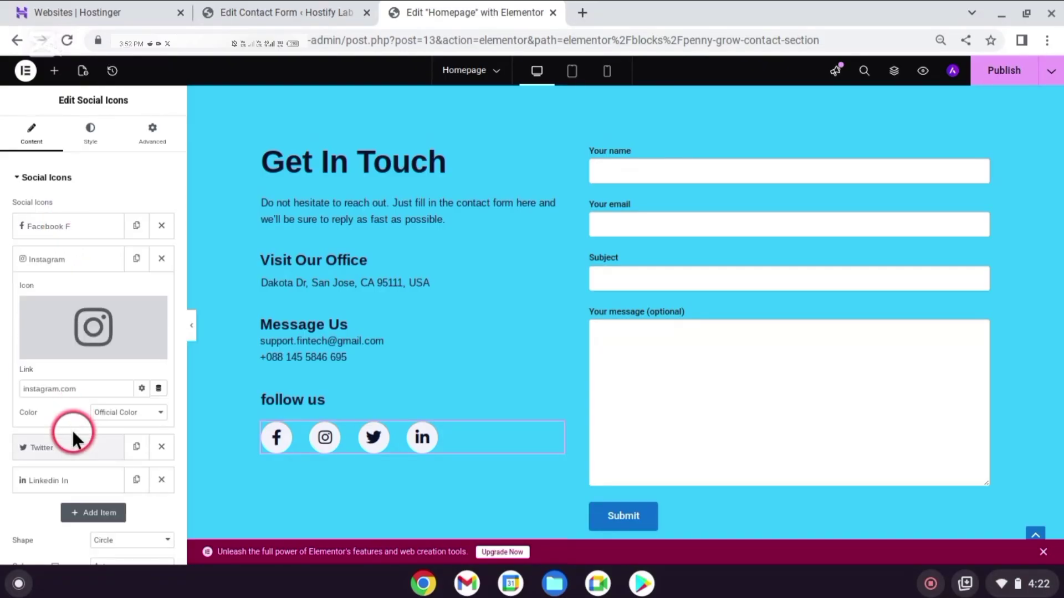
pyautogui.scroll(-1, 73, 460)
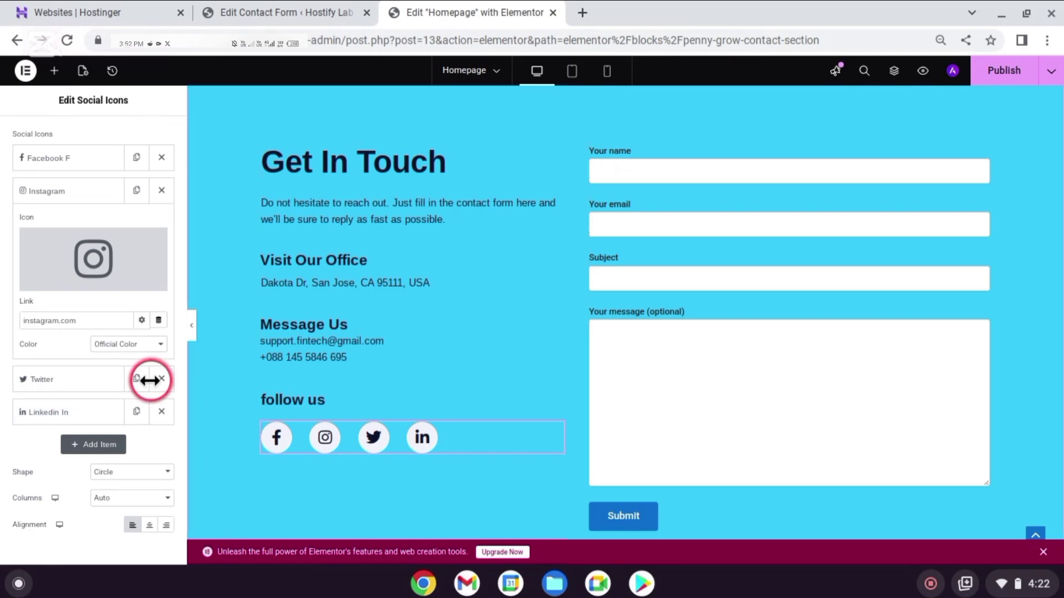
pyautogui.click(76, 414)
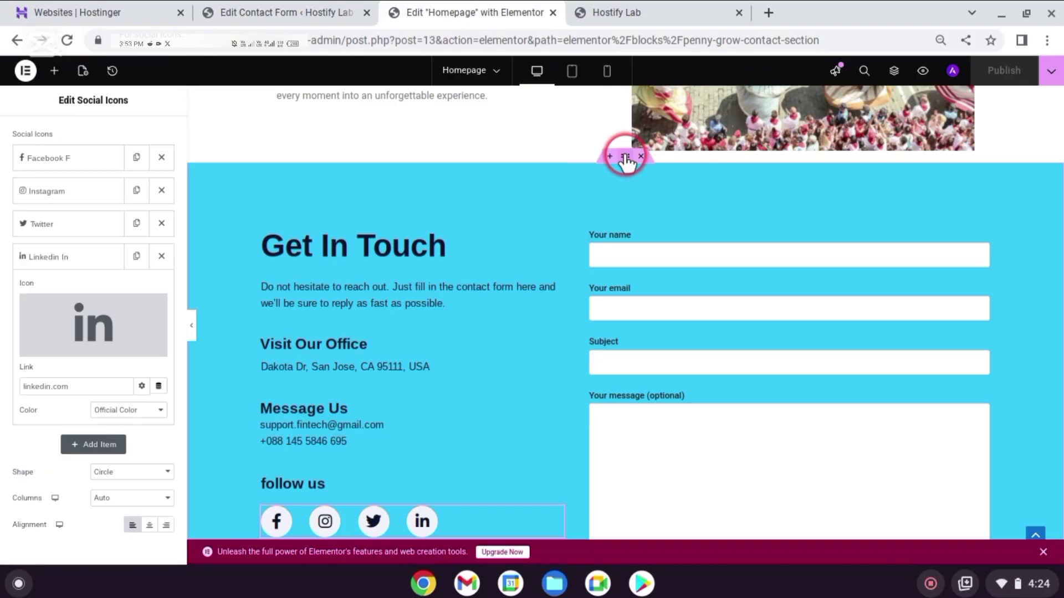
# Step: Set the Get In Touch section's top margin to 20 px and publish the homepage
pyautogui.click(625, 157)
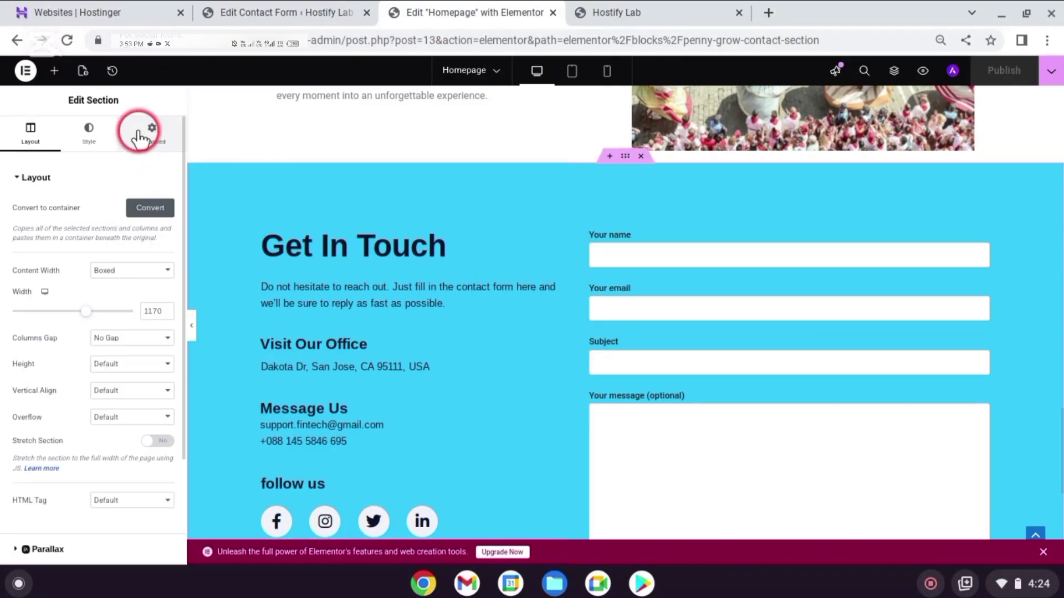
pyautogui.click(132, 154)
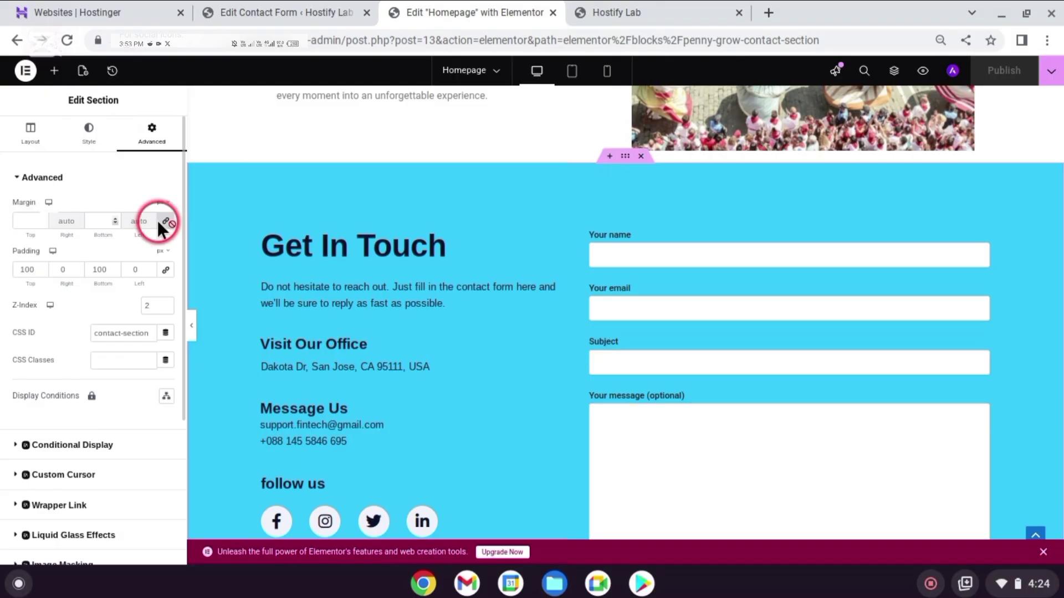
pyautogui.click(28, 222)
pyautogui.write('0')
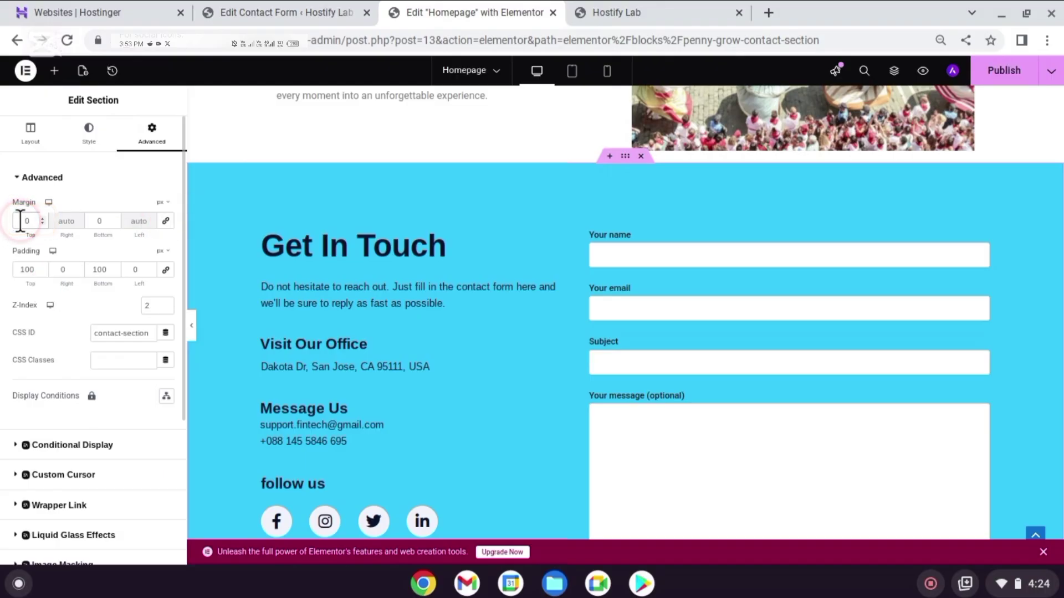
pyautogui.write('20')
pyautogui.click(995, 75)
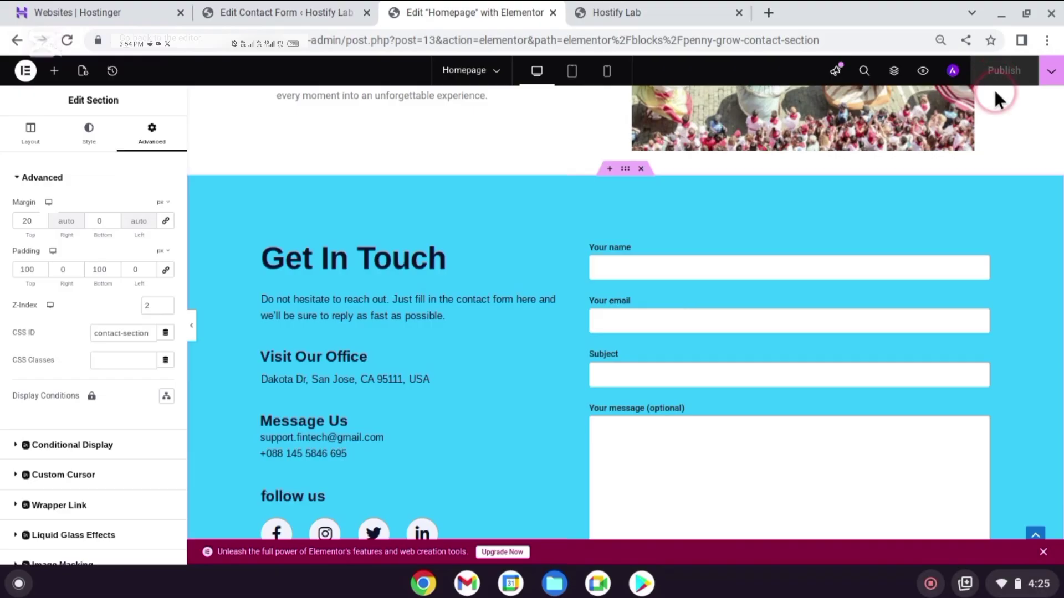
# Step: Reload the live homepage and review it from the contact section back up to the hero image
pyautogui.click(658, 11)
pyautogui.click(66, 40)
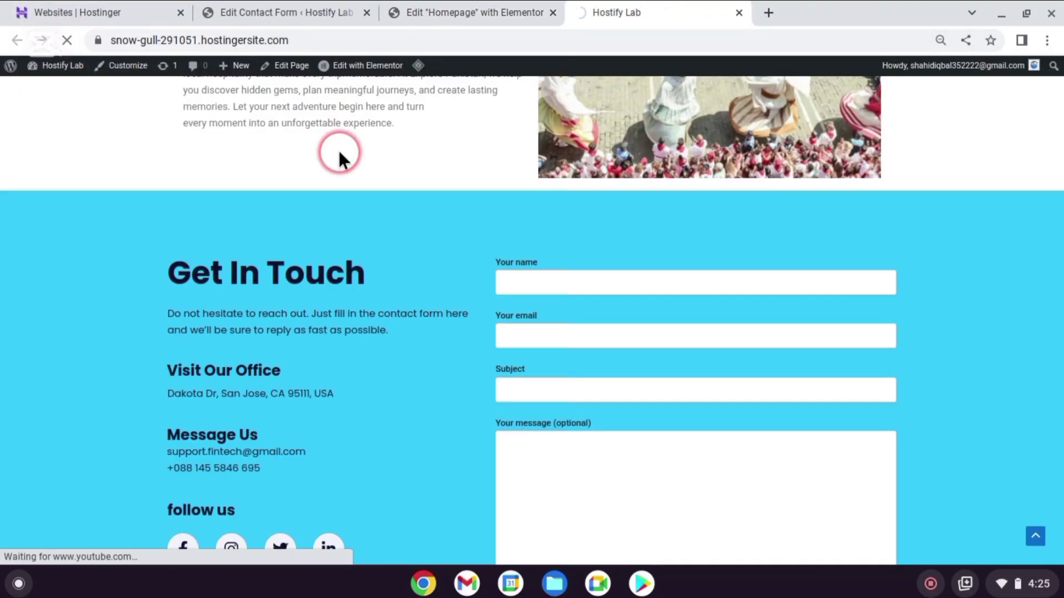
pyautogui.scroll(-3, 626, 220)
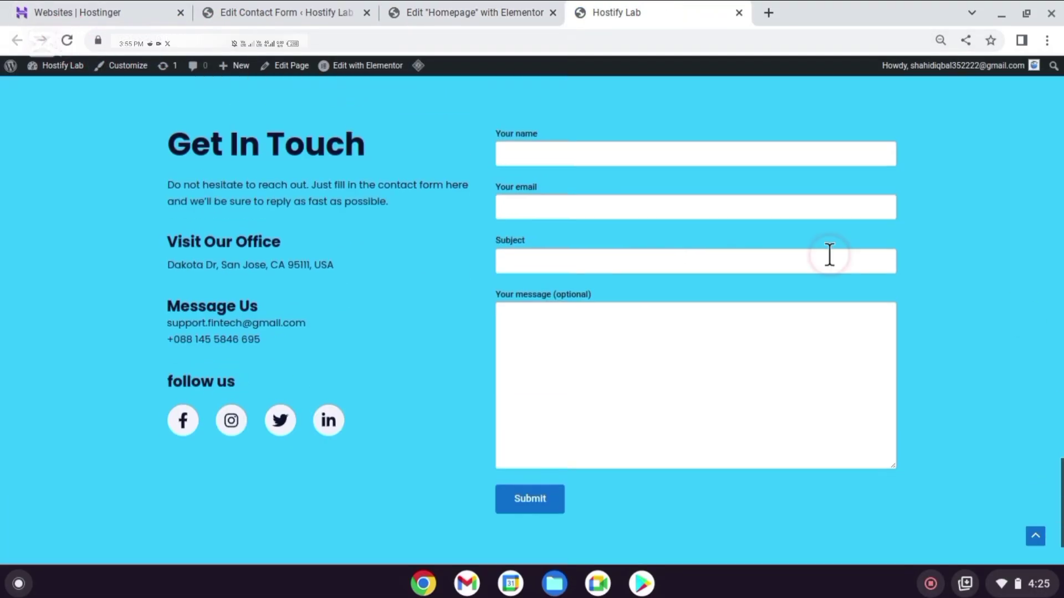
pyautogui.moveTo(1059, 501); pyautogui.dragTo(1060, 40)
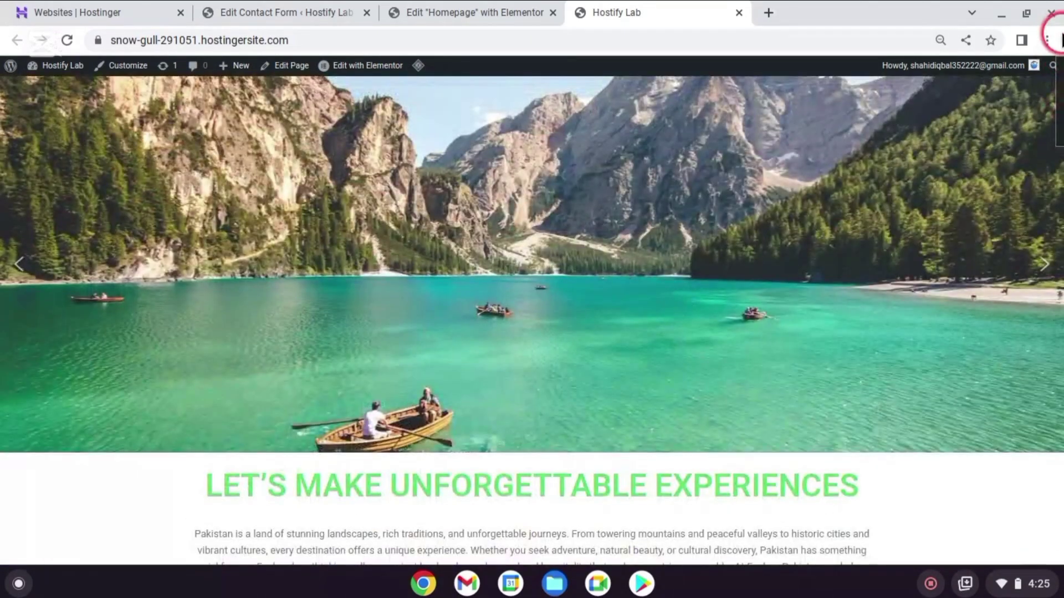